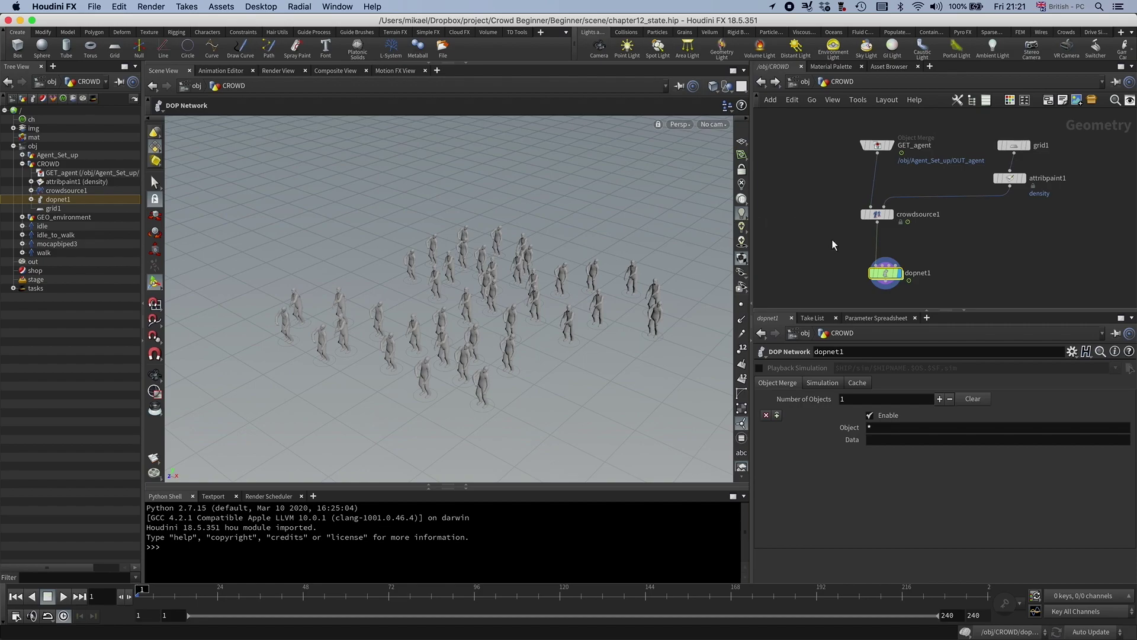
# Step: Add a Crowd State node inside dopnet1 beside the idle state and rename it walk
pyautogui.scroll(2, 836, 269)
pyautogui.scroll(2, 830, 258)
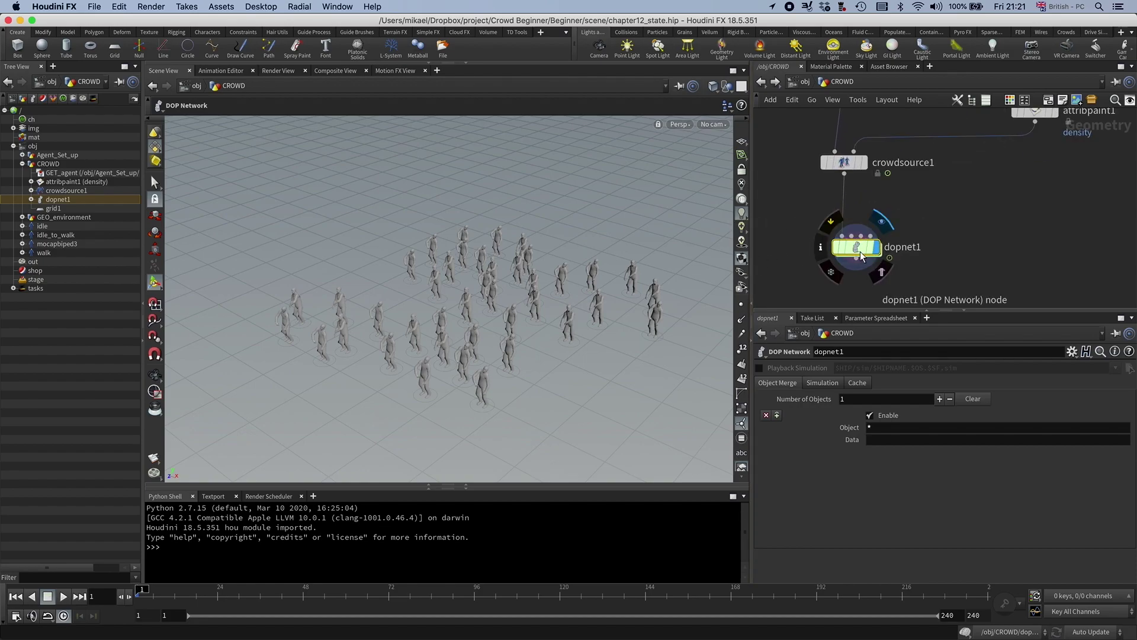
pyautogui.doubleClick(858, 247)
pyautogui.press('Tab')
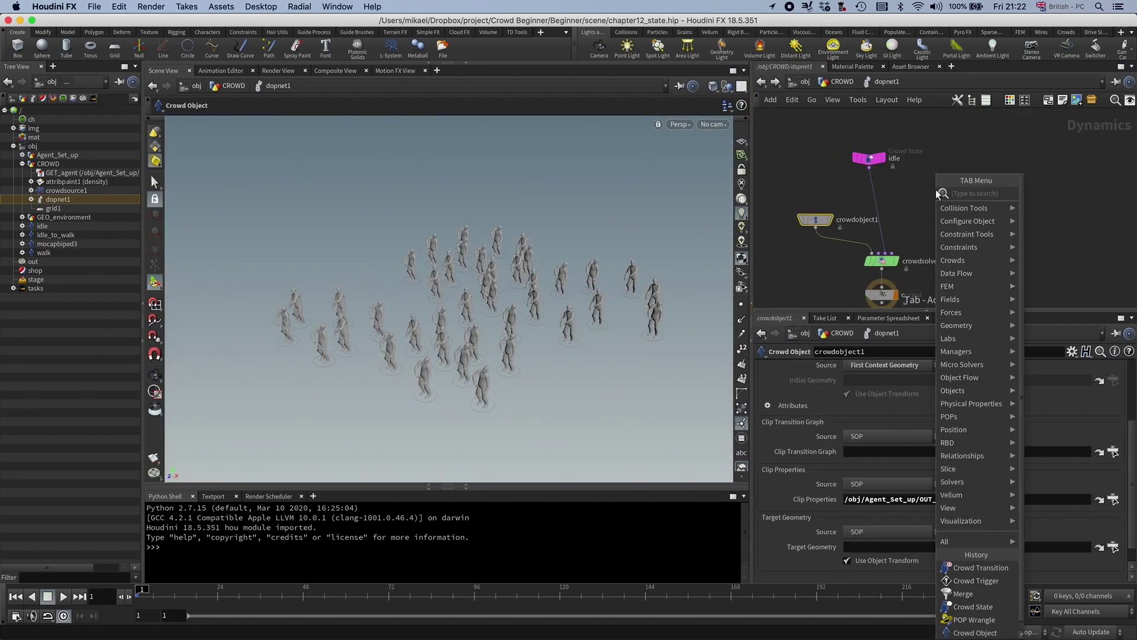
pyautogui.write('state')
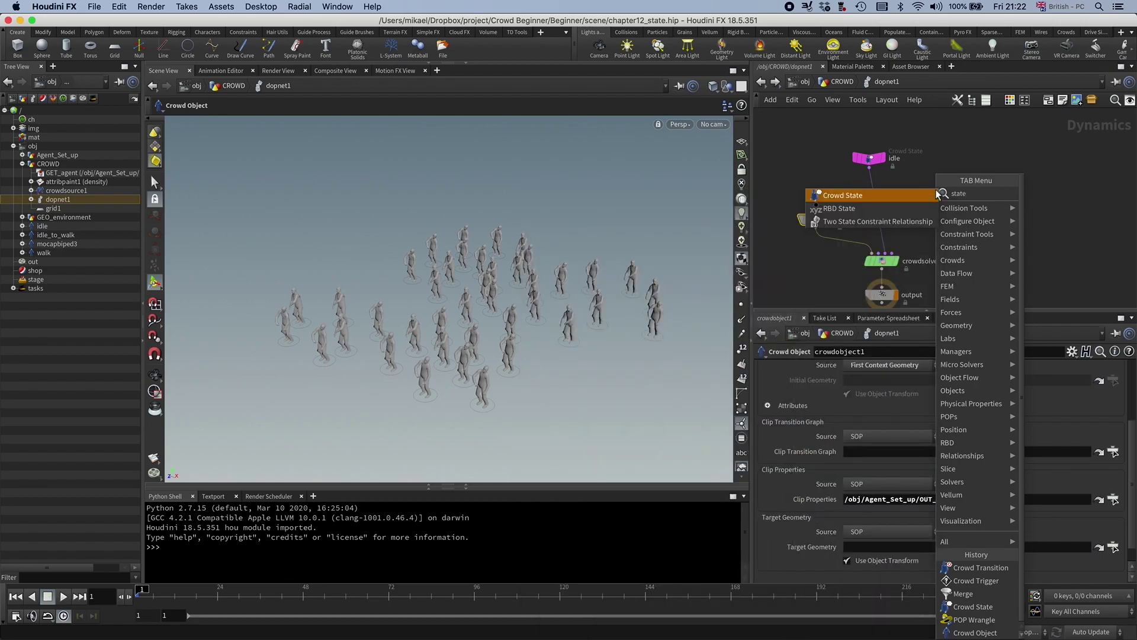
pyautogui.press('Return')
pyautogui.click(936, 190)
pyautogui.moveTo(937, 193); pyautogui.dragTo(928, 159)
pyautogui.doubleClick(956, 155)
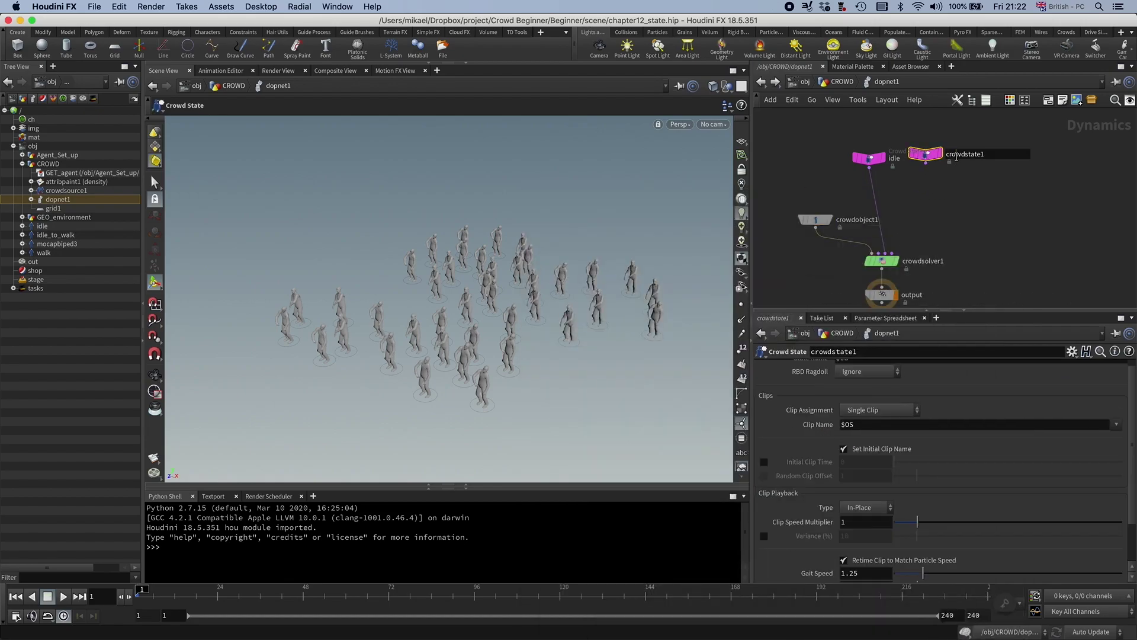
pyautogui.write('walk')
pyautogui.press('Return')
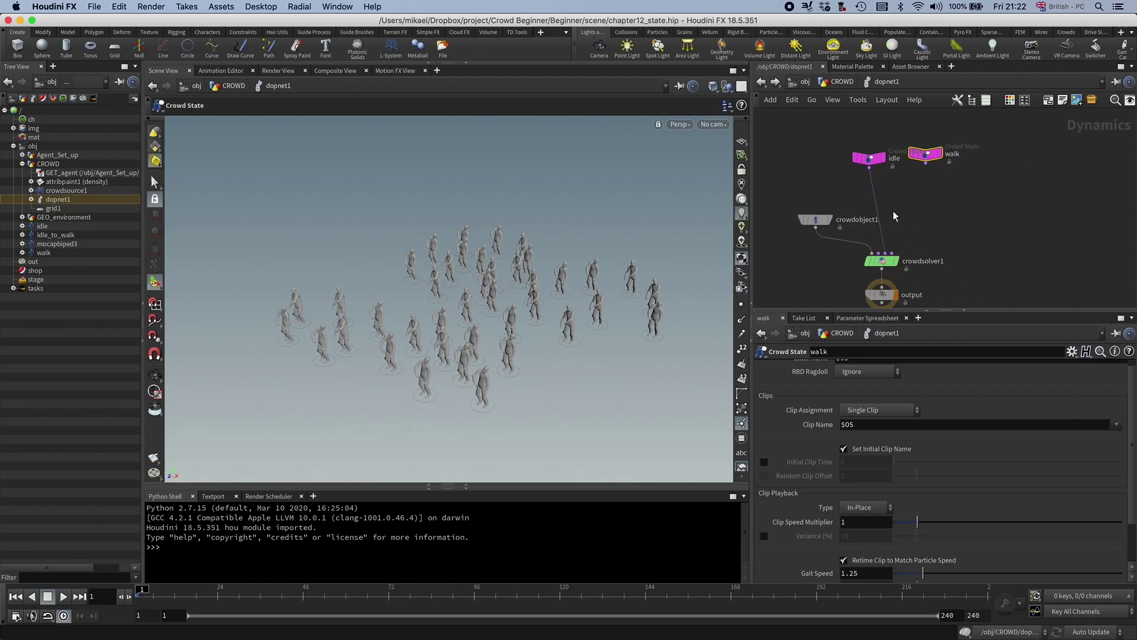
# Step: Insert a Merge node between the idle state and crowdsolver1, and wire the walk state into it
pyautogui.press('Tab')
pyautogui.write('mer')
pyautogui.press('Return')
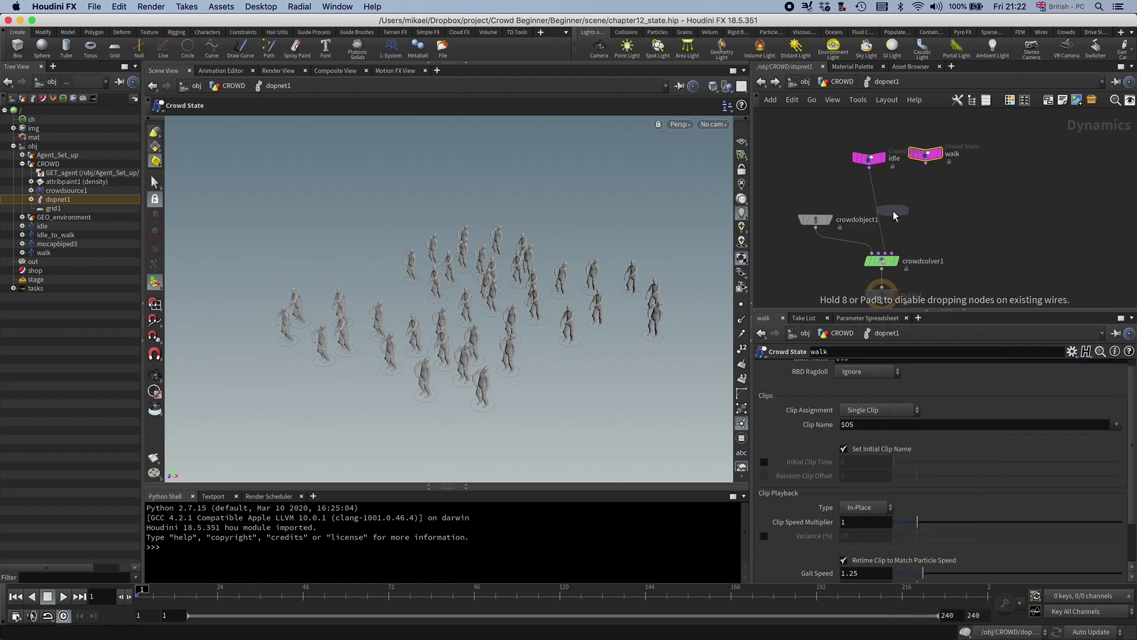
pyautogui.click(894, 213)
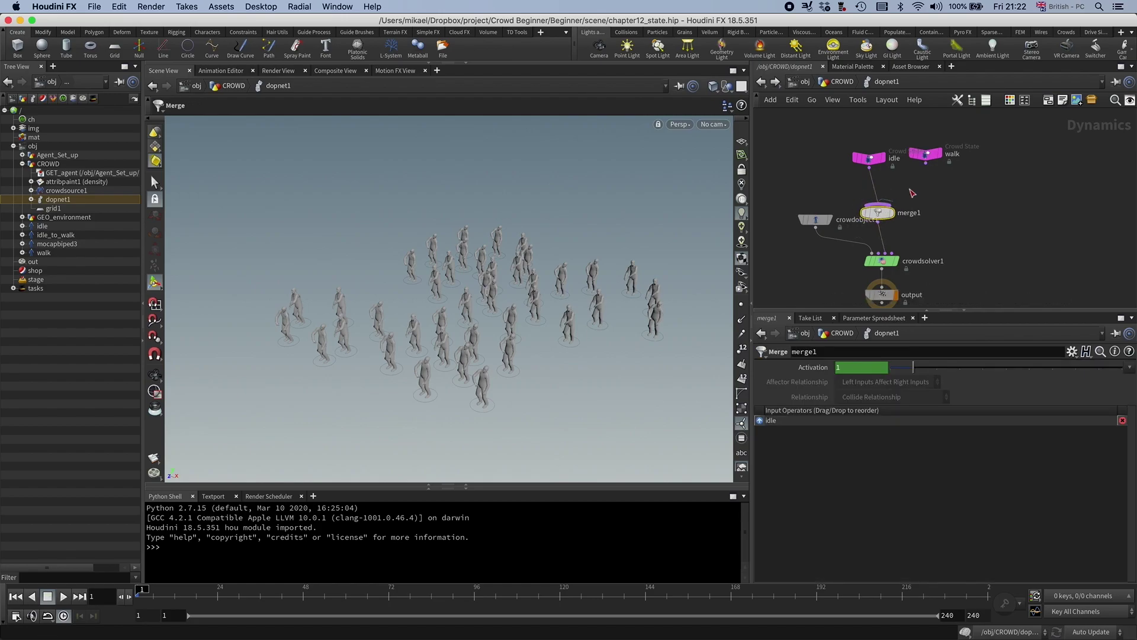
pyautogui.moveTo(928, 156); pyautogui.dragTo(922, 172)
pyautogui.click(922, 173)
# Step: Set the walk state's clip assignment to Random Distribution with clip groups walk_1 and walk_2, and tidy the state and merge nodes
pyautogui.click(879, 410)
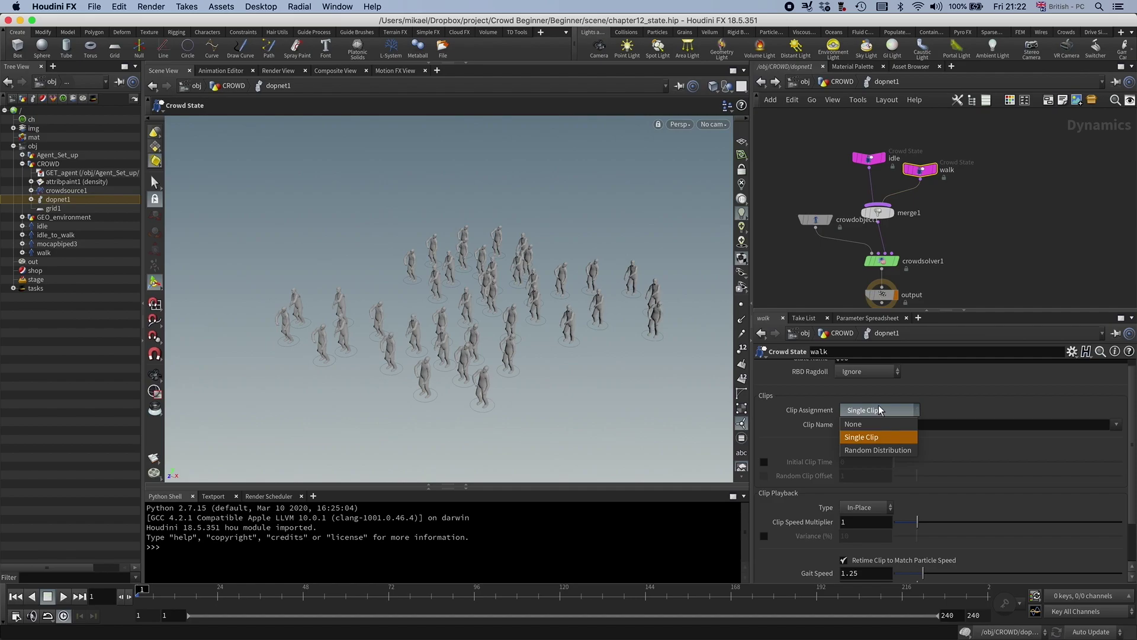
pyautogui.click(867, 448)
pyautogui.click(1008, 456)
pyautogui.click(1016, 535)
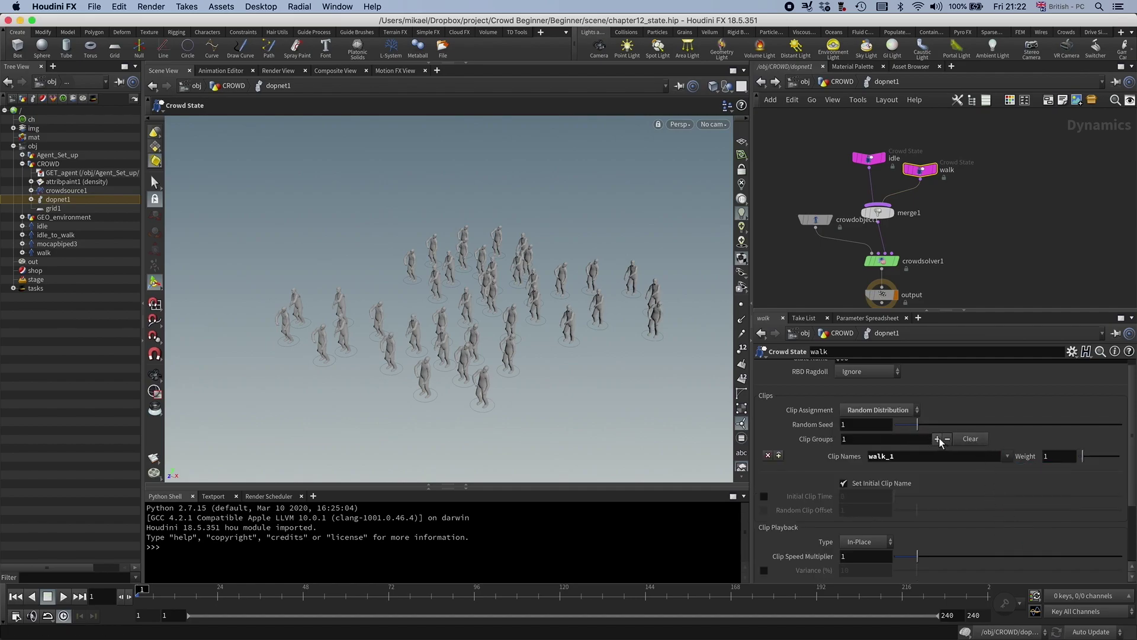
pyautogui.click(937, 438)
pyautogui.click(1008, 469)
pyautogui.click(1023, 537)
pyautogui.moveTo(872, 166); pyautogui.dragTo(919, 163)
pyautogui.moveTo(877, 217); pyautogui.dragTo(882, 215)
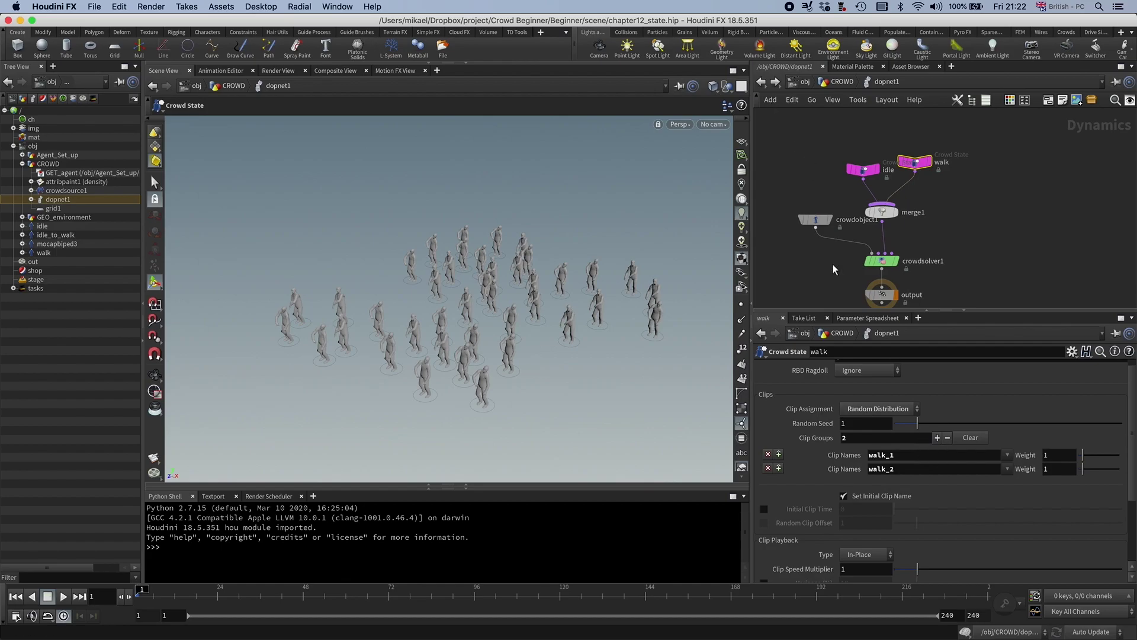
# Step: Enable Randomize Initial State on crowdsource1 in the CROWD network and add two state groups, walk and idle
pyautogui.click(841, 82)
pyautogui.click(844, 165)
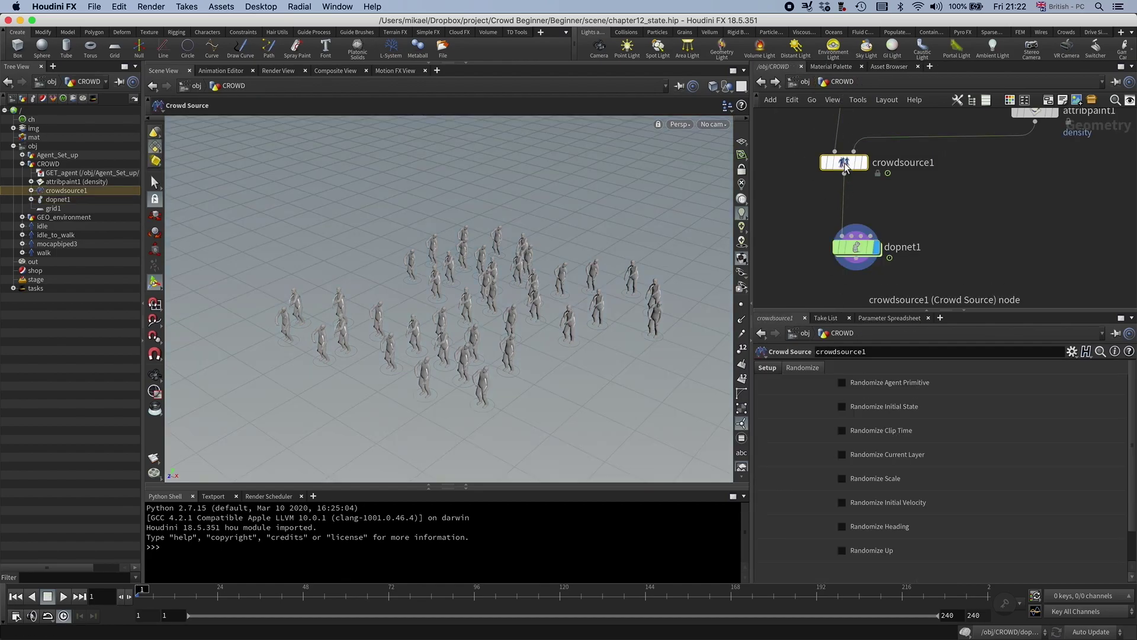
pyautogui.click(841, 407)
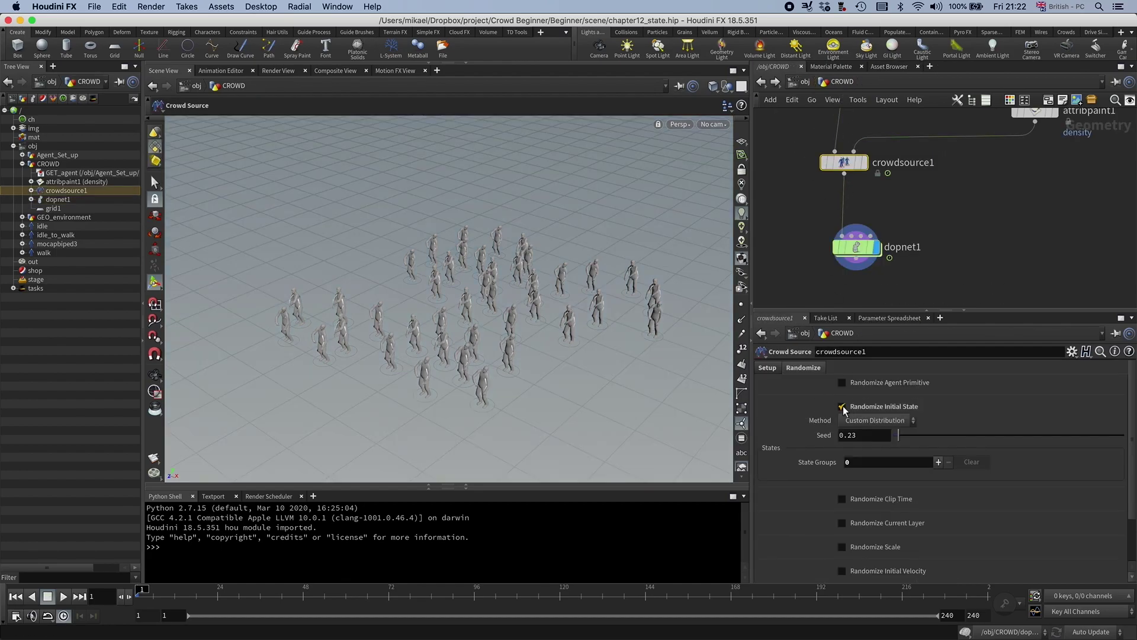
pyautogui.click(940, 461)
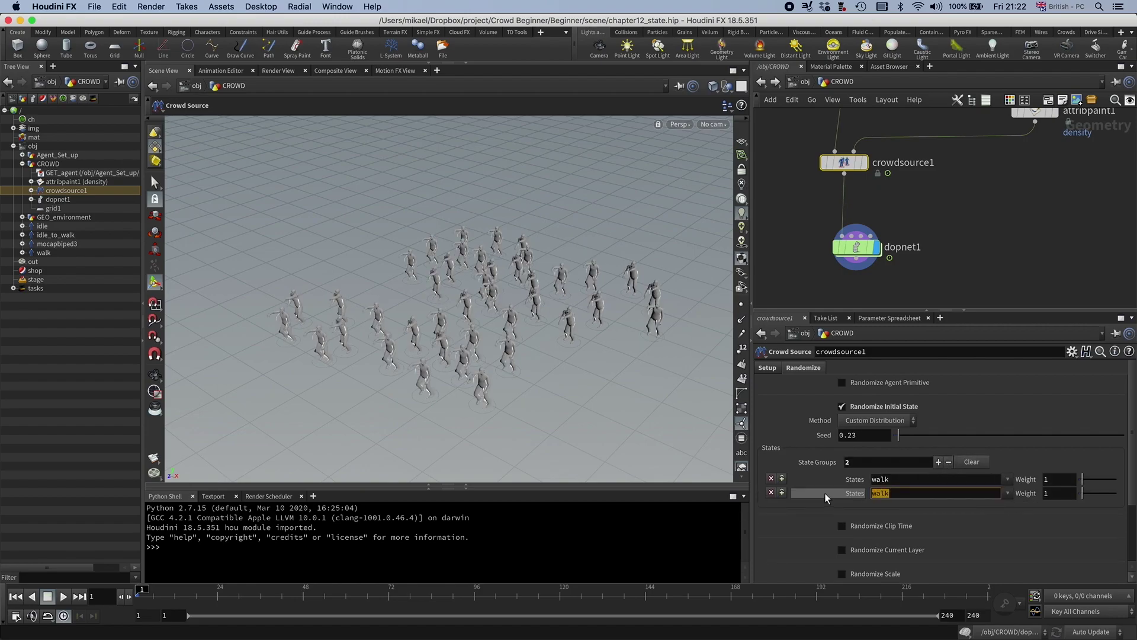
pyautogui.write('idle')
pyautogui.press('Return')
# Step: Play the crowd simulation from a lower viewing angle to check the mixed states, and return to the first frame
pyautogui.keyDown('alt'); pyautogui.moveTo(399, 436); pyautogui.dragTo(355, 427); pyautogui.keyUp('alt')
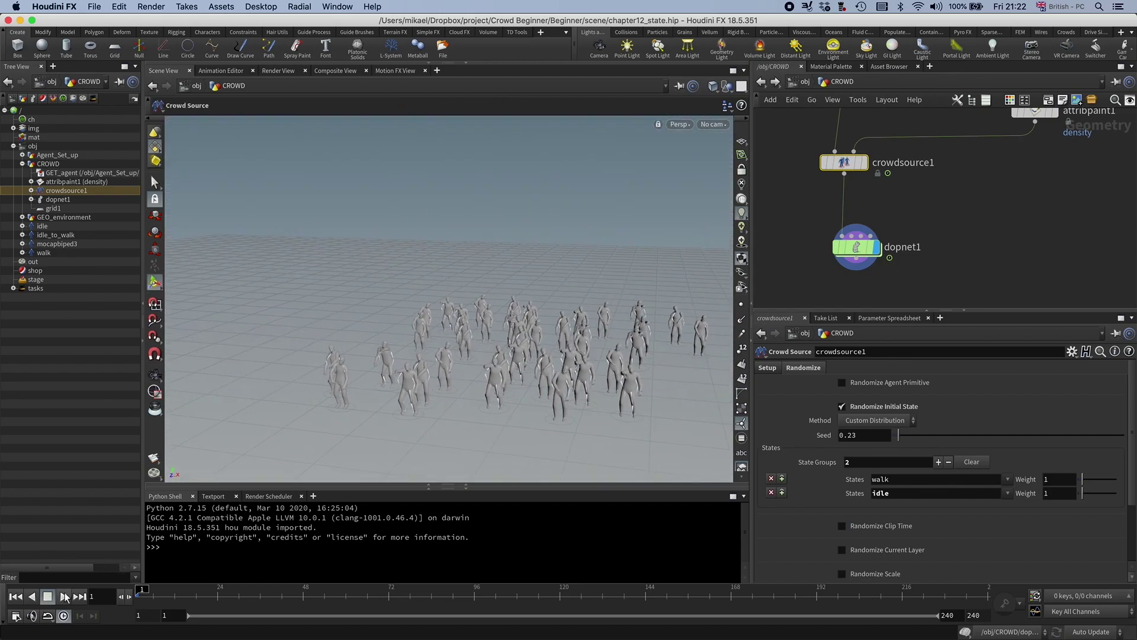
pyautogui.click(63, 596)
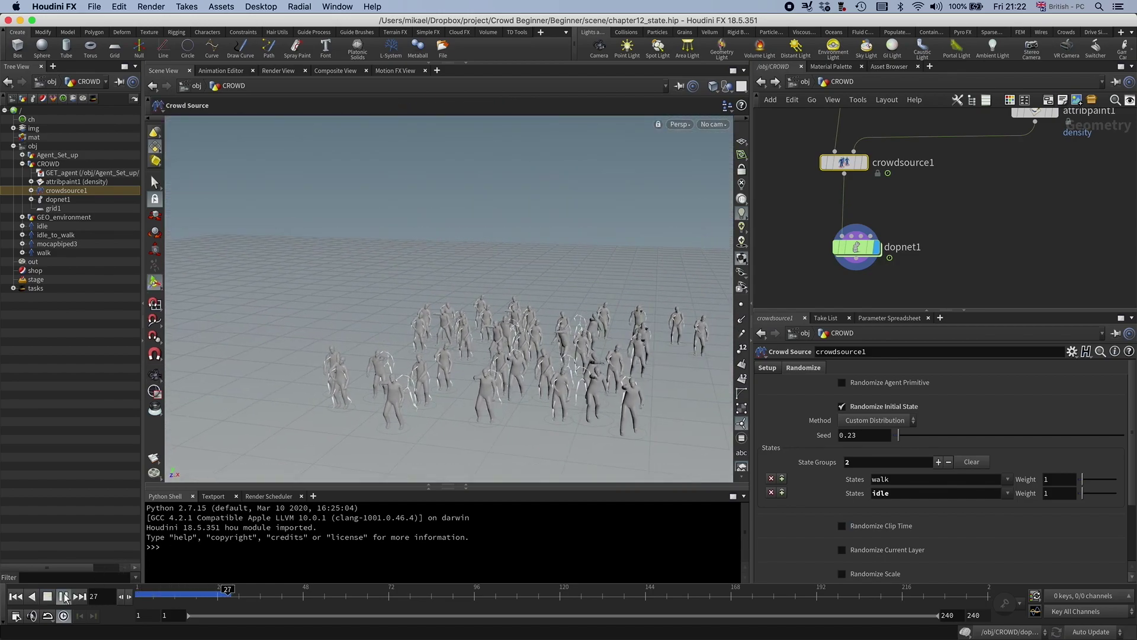
pyautogui.click(49, 597)
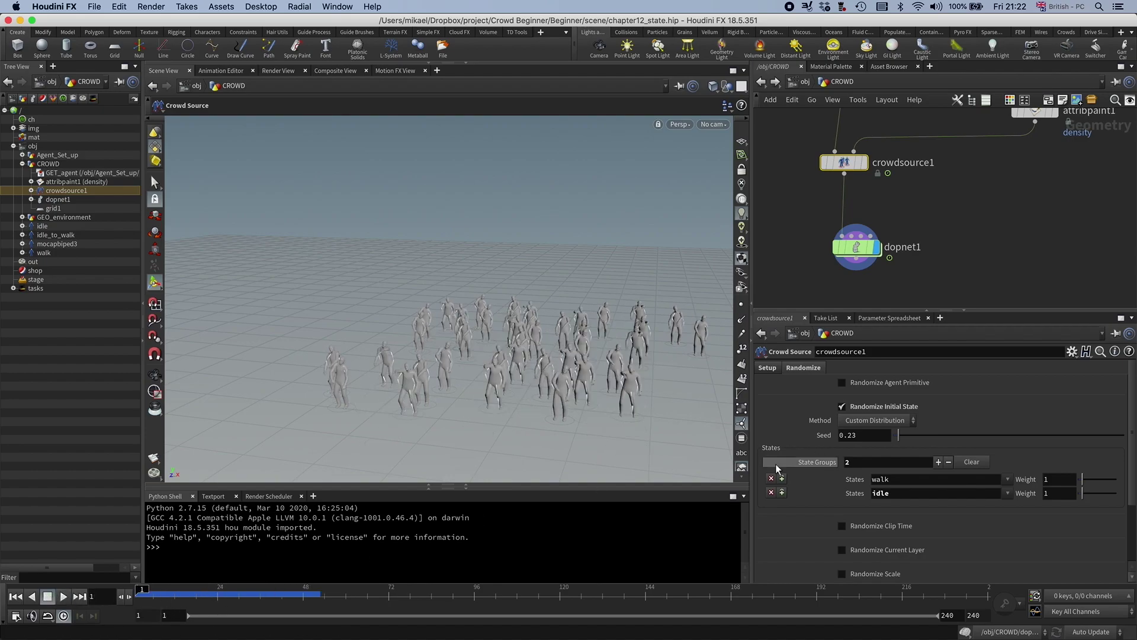
# Step: Clear the state groups on crowdsource1 and disable Randomize Initial State
pyautogui.click(973, 465)
pyautogui.click(844, 408)
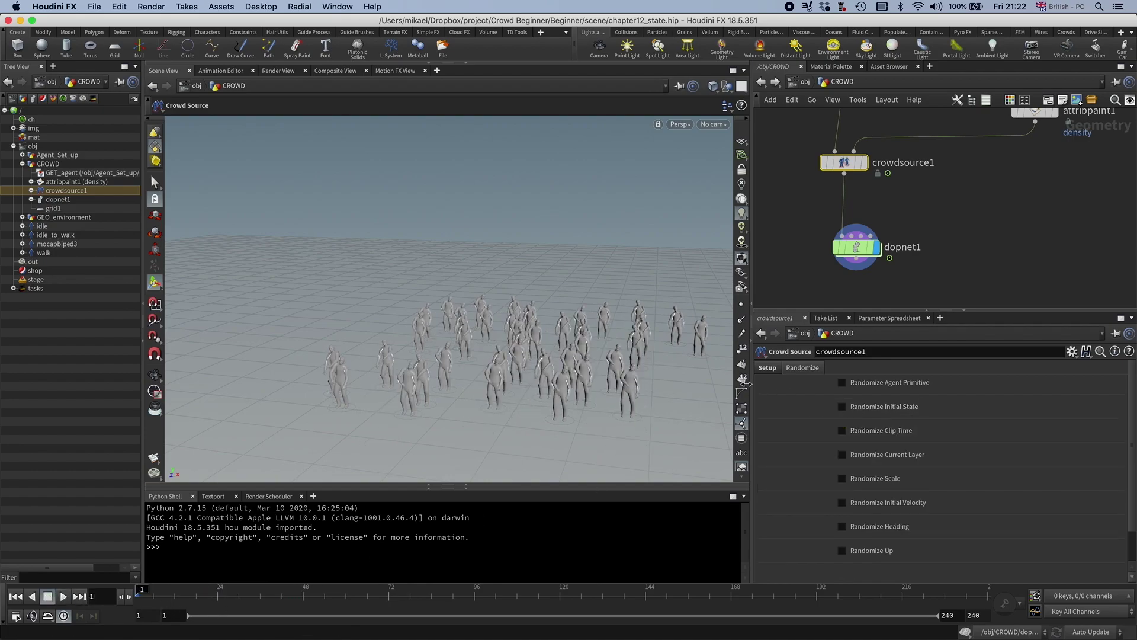
pyautogui.keyDown('alt'); pyautogui.moveTo(638, 350); pyautogui.dragTo(554, 333); pyautogui.keyUp('alt')
pyautogui.keyDown('alt'); pyautogui.moveTo(605, 339); pyautogui.dragTo(609, 324, button='middle'); pyautogui.keyUp('alt')
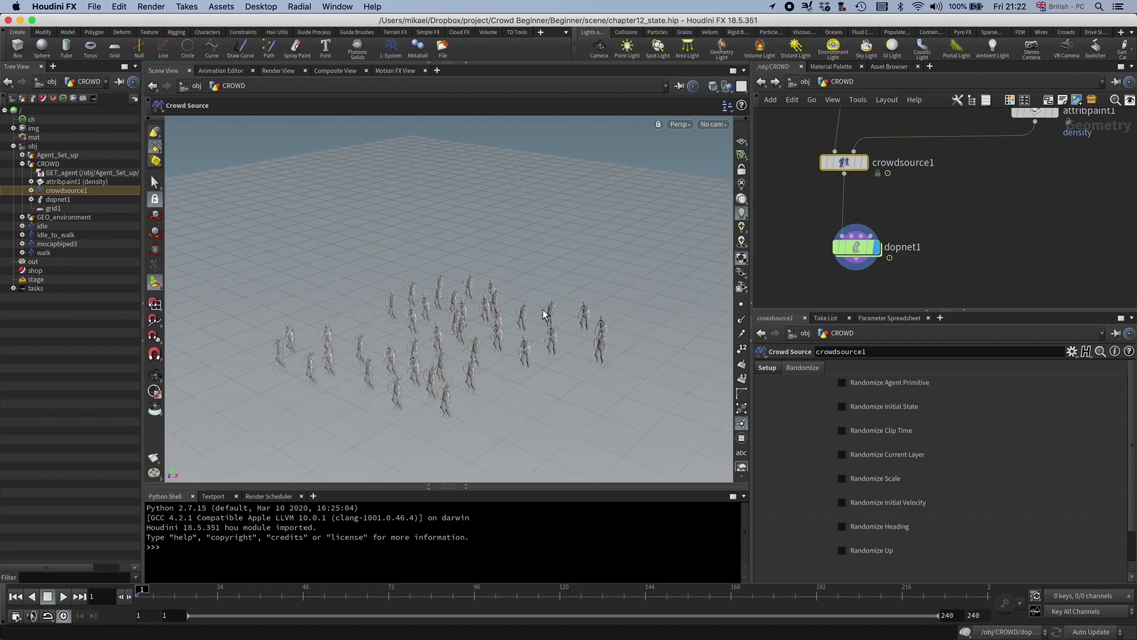
# Step: Add a Crowd Trigger node inside dopnet1 and choose Object Bounds as its trigger type
pyautogui.doubleClick(857, 247)
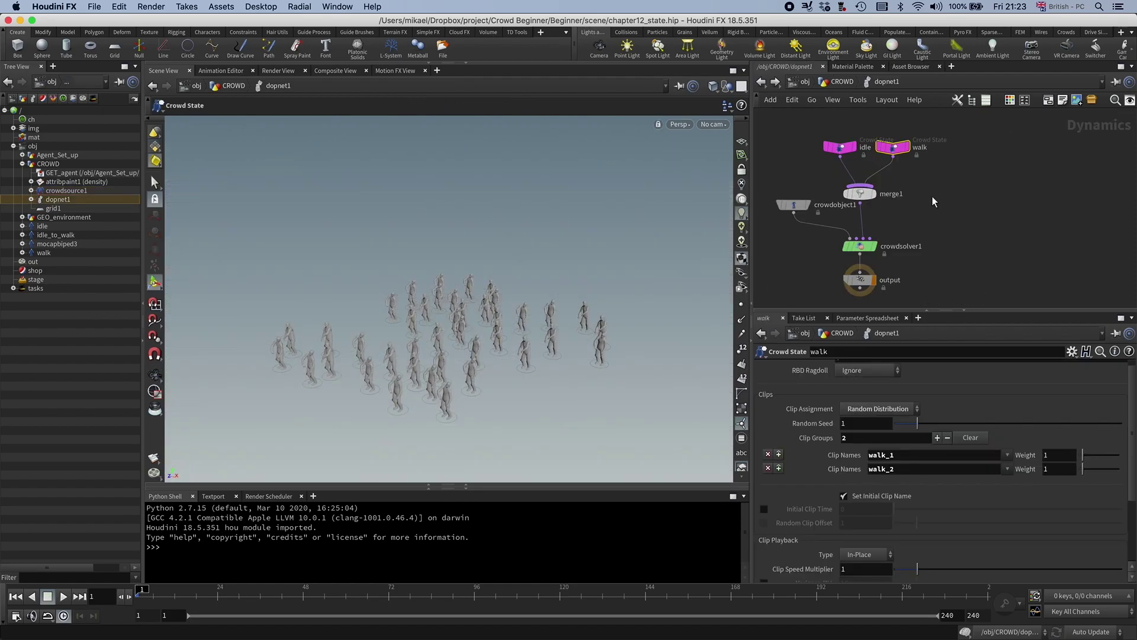
pyautogui.press('Tab')
pyautogui.write('trigger')
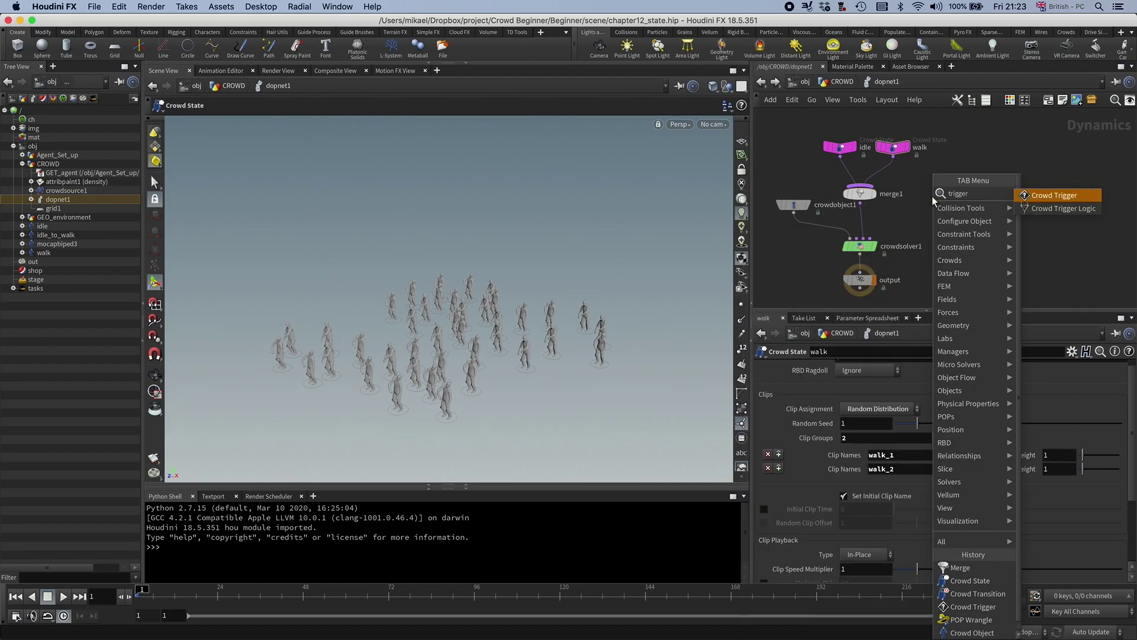
pyautogui.press('Return')
pyautogui.doubleClick(933, 196)
pyautogui.click(760, 83)
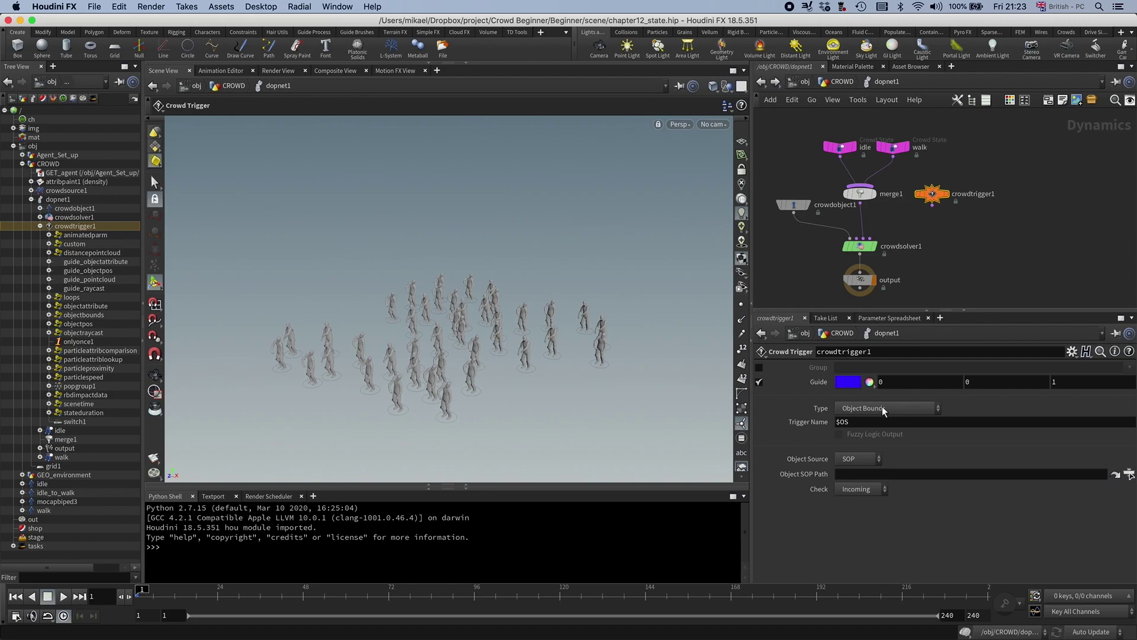
pyautogui.click(863, 407)
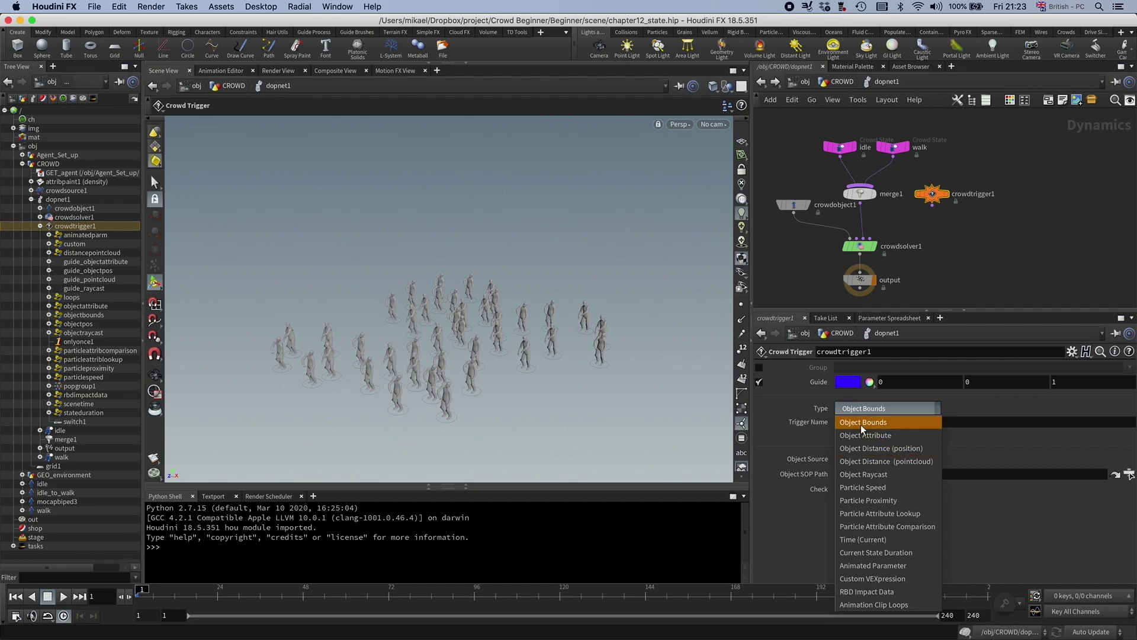
pyautogui.click(862, 423)
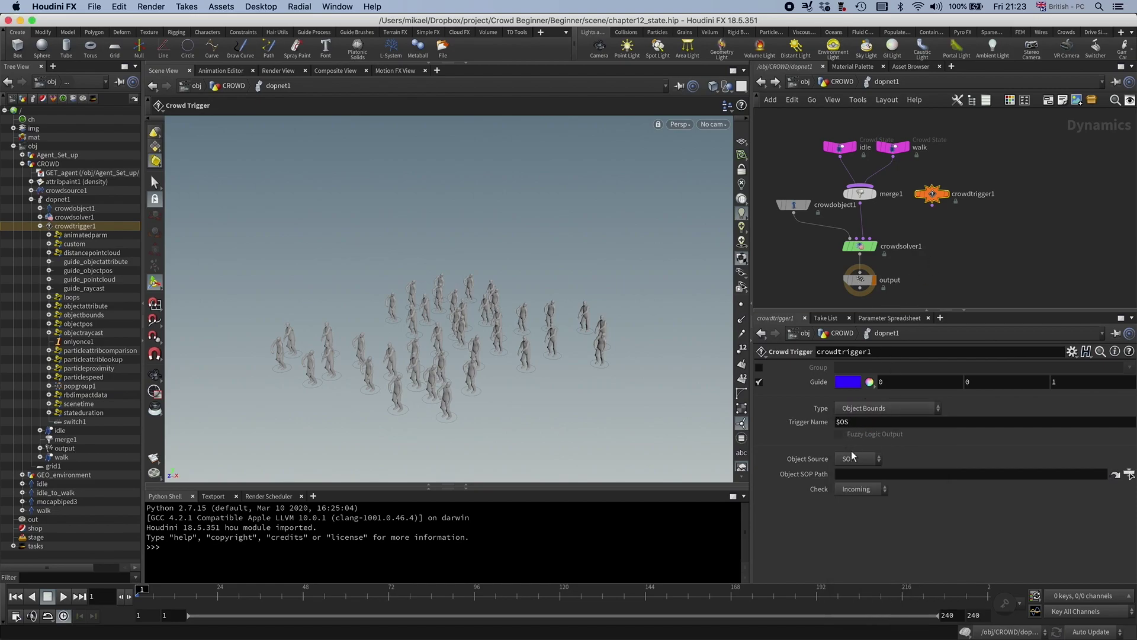
# Step: Add a Box node beside crowdsource1 in the CROWD network
pyautogui.click(840, 81)
pyautogui.press('Tab')
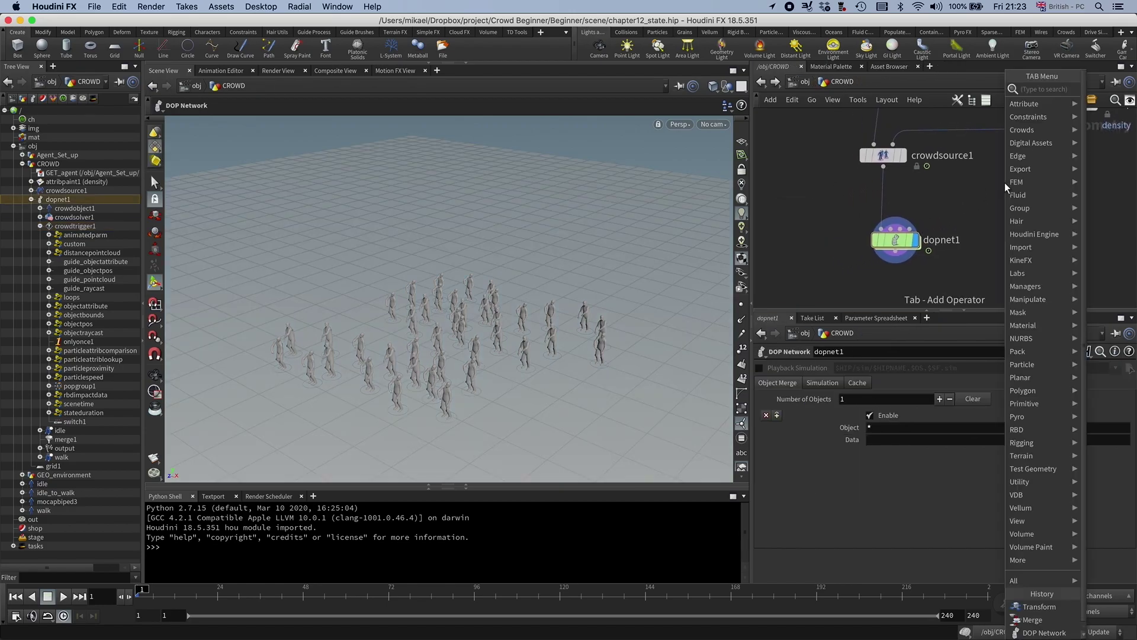
pyautogui.write('box')
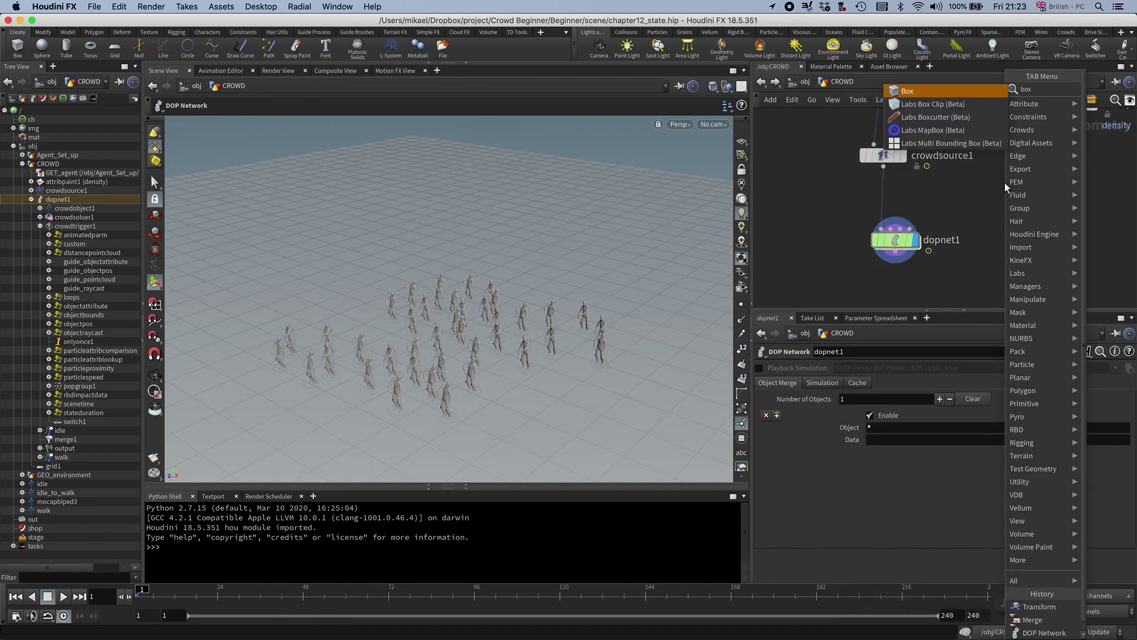
pyautogui.press('Return')
pyautogui.click(1004, 182)
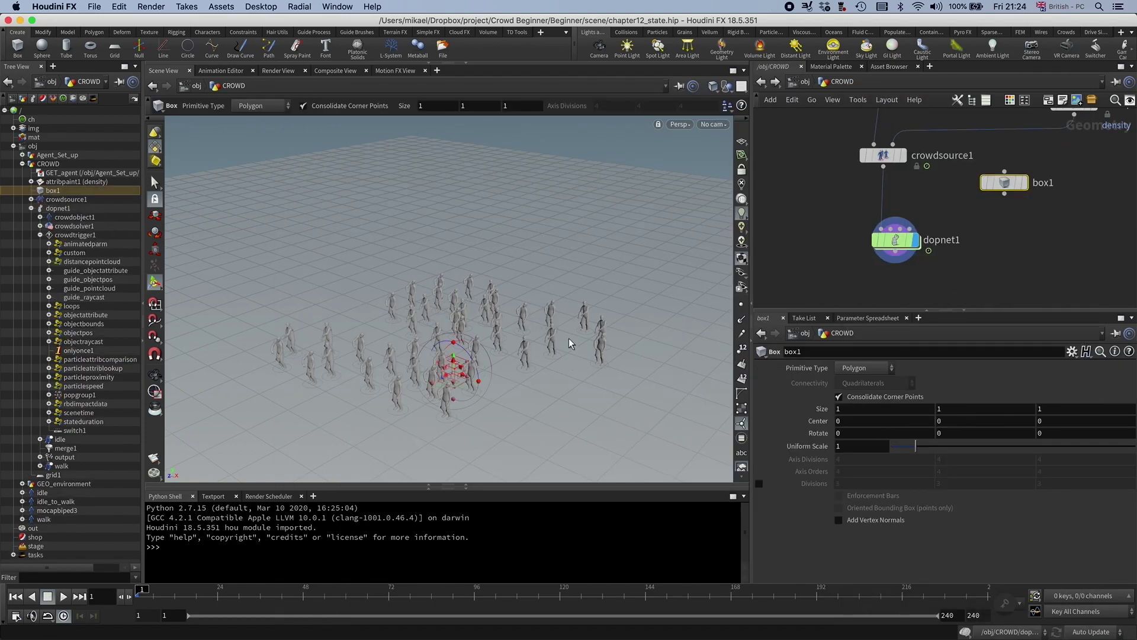
# Step: Resize the box to about 14.3 × 3.8 × 7.7 and move it beside the crowd, to about -13.7 in Z
pyautogui.moveTo(483, 362); pyautogui.dragTo(530, 260)
pyautogui.moveTo(508, 340); pyautogui.dragTo(414, 243)
pyautogui.moveTo(448, 329); pyautogui.dragTo(391, 402)
pyautogui.moveTo(603, 373); pyautogui.dragTo(614, 417)
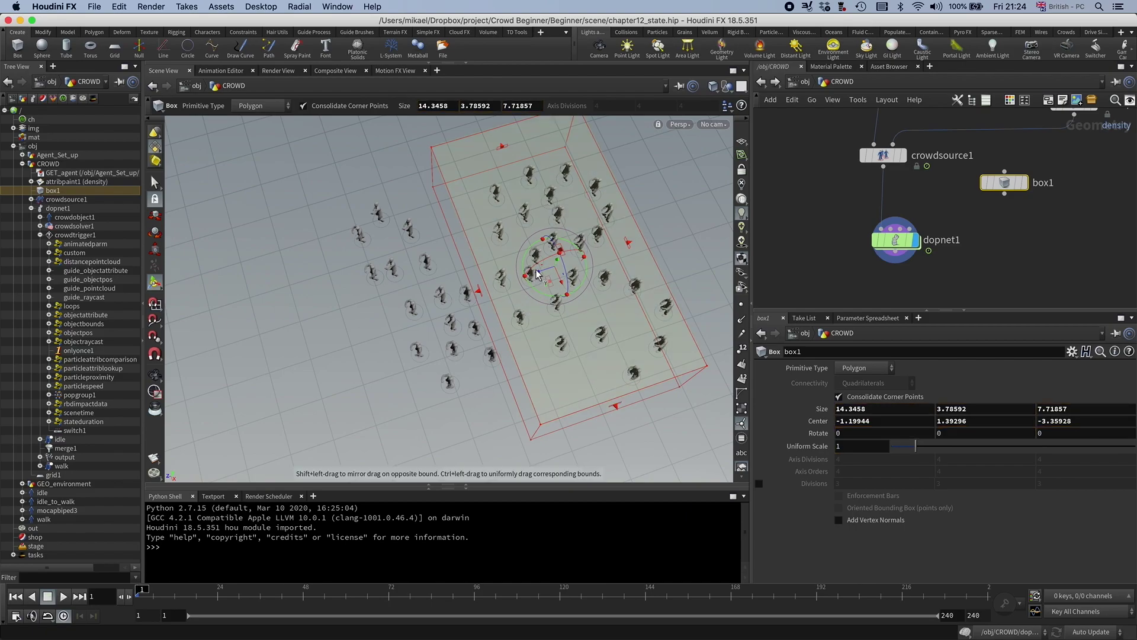
pyautogui.moveTo(537, 273); pyautogui.dragTo(388, 308)
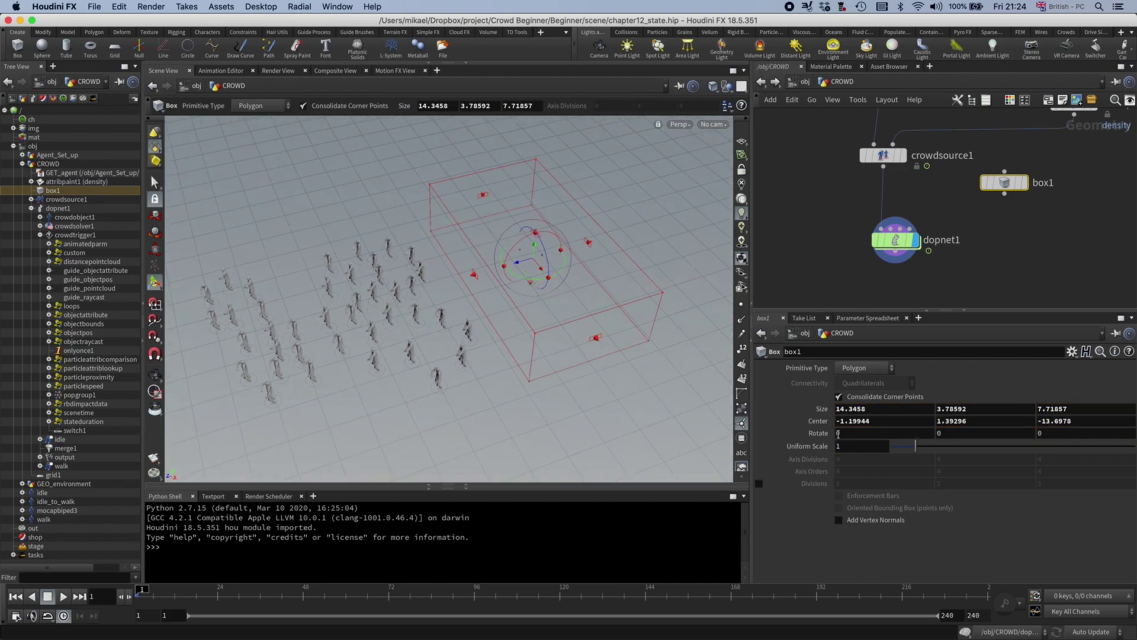
# Step: Animate the box across the crowd by keyframing its Center at the start and at a later frame, and scrub to frame 28
pyautogui.keyDown('alt'); pyautogui.click(816, 421); pyautogui.keyUp('alt')
pyautogui.moveTo(185, 599); pyautogui.dragTo(481, 603)
pyautogui.press('Escape')
pyautogui.moveTo(446, 316); pyautogui.dragTo(529, 311)
pyautogui.press('Return')
pyautogui.moveTo(590, 272); pyautogui.dragTo(295, 332)
pyautogui.keyDown('alt'); pyautogui.click(1051, 419); pyautogui.keyUp('alt')
pyautogui.moveTo(388, 594); pyautogui.dragTo(231, 593)
# Step: Add a Null node connected below box1 and rename it OUT_trigger
pyautogui.press('Tab')
pyautogui.write('null')
pyautogui.press('Return')
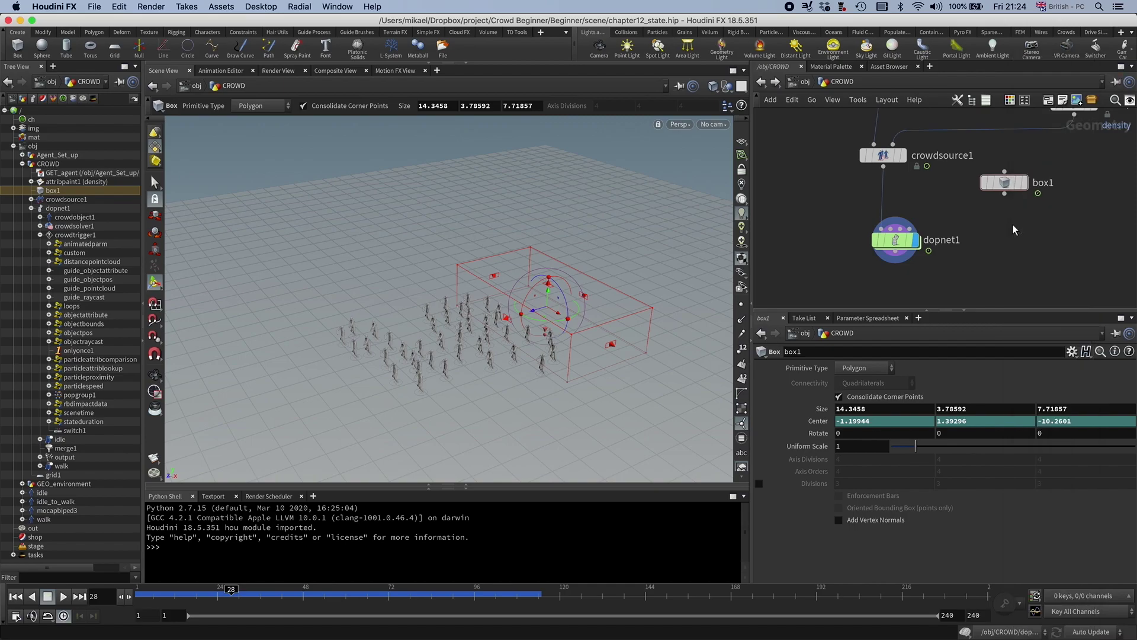
pyautogui.click(1008, 226)
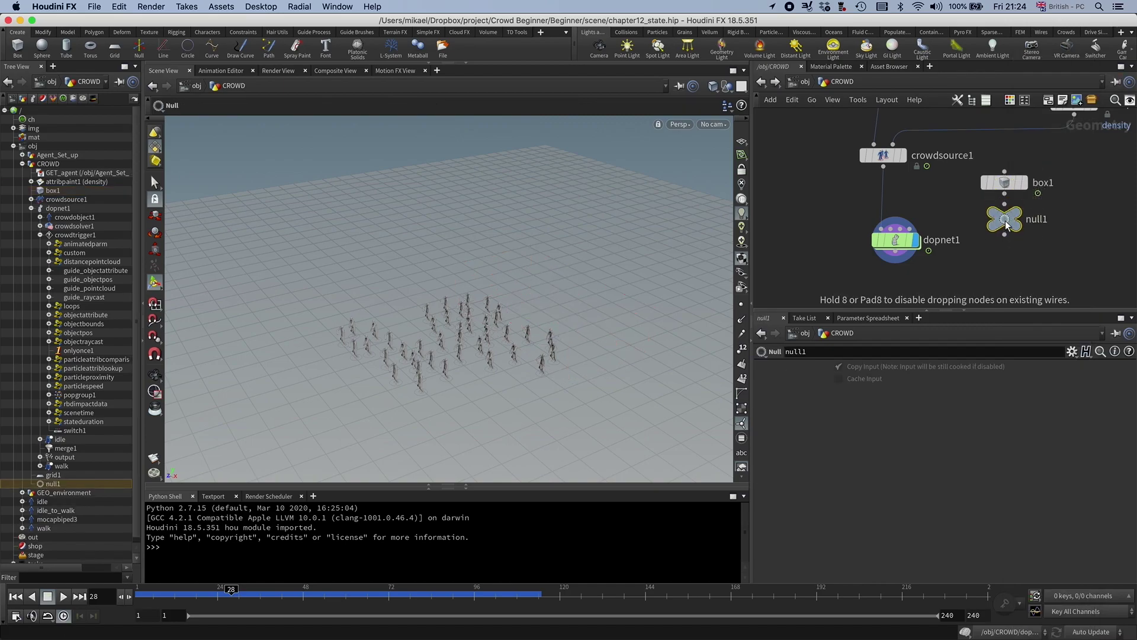
pyautogui.doubleClick(1035, 229)
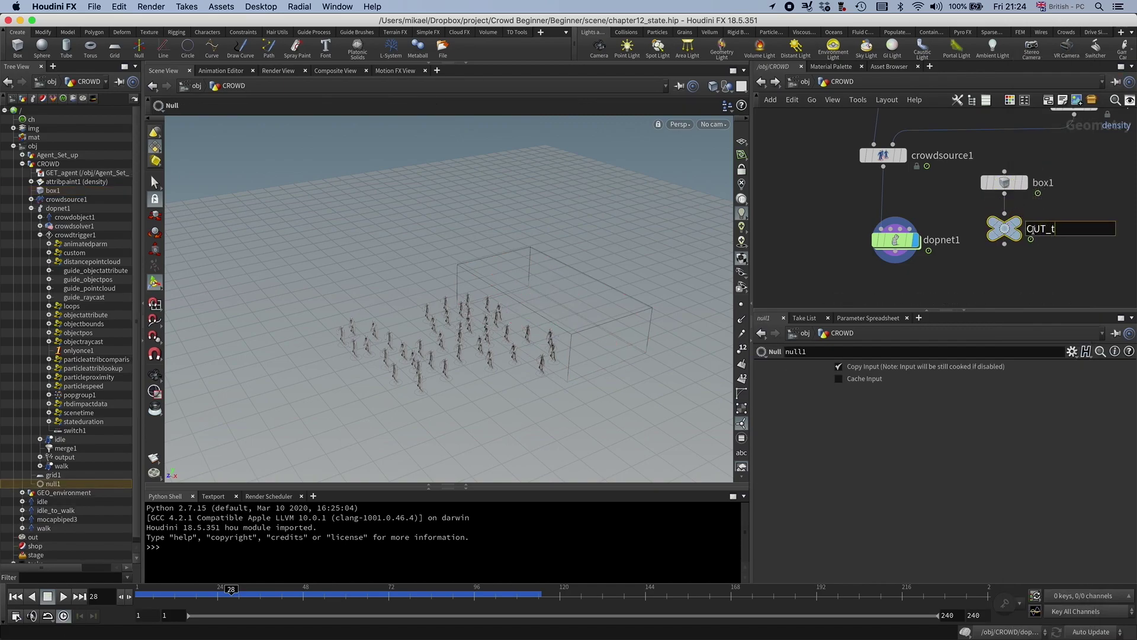
pyautogui.write('OUT_trigger')
pyautogui.press('Return')
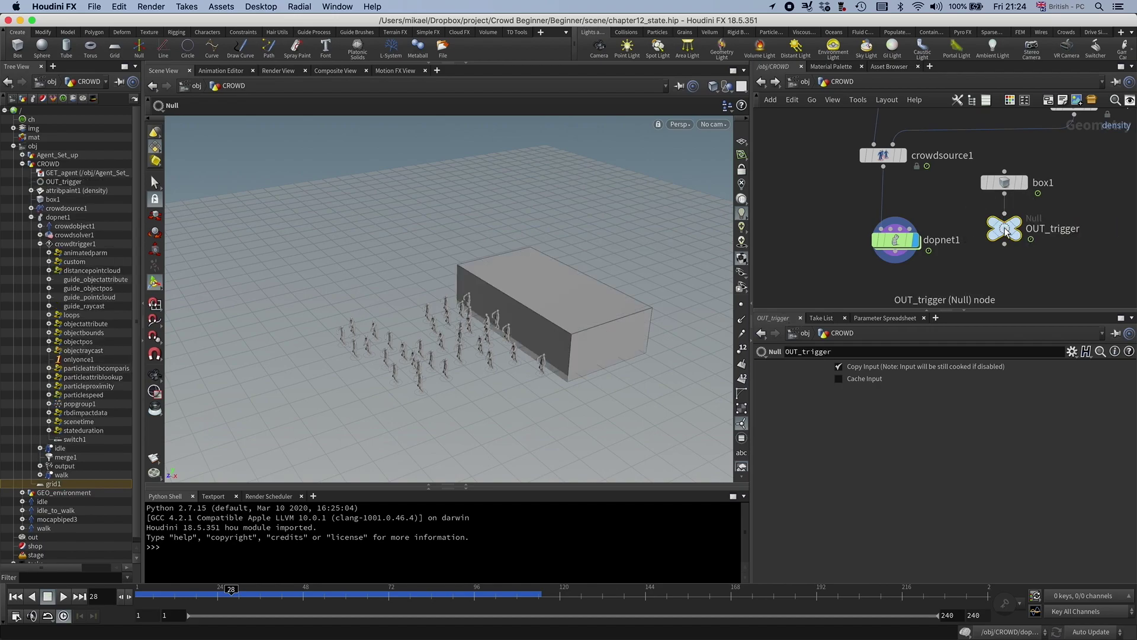
# Step: Set crowdtrigger1's Object SOP Path to /obj/CROWD/OUT_trigger inside dopnet1 and nudge the trigger node slightly
pyautogui.press('c')
pyautogui.doubleClick(897, 241)
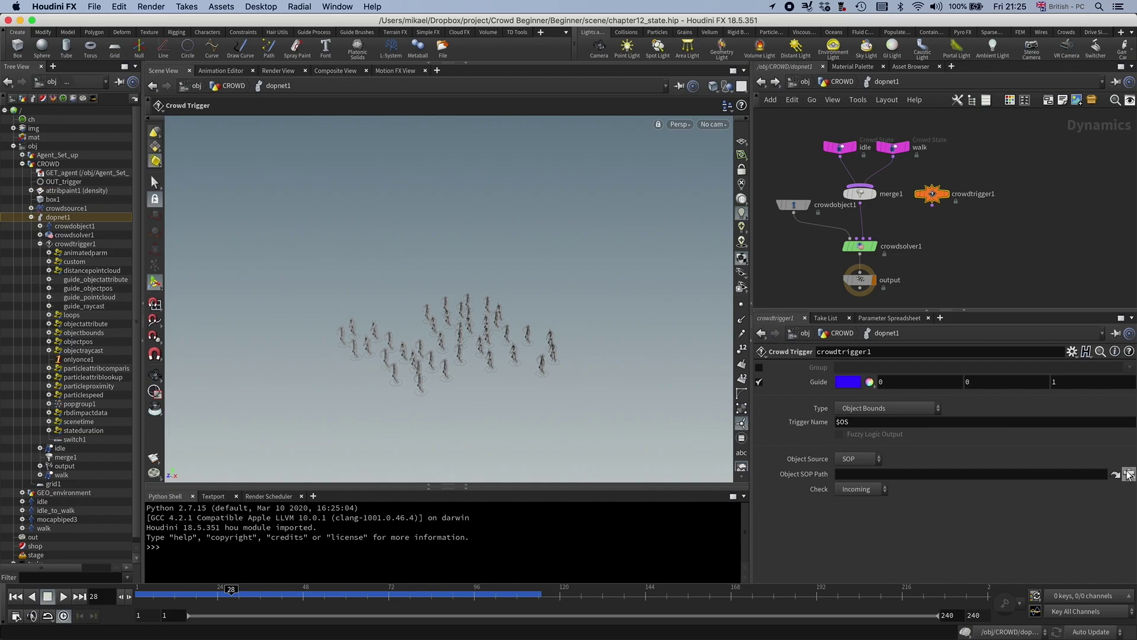
pyautogui.click(1129, 475)
pyautogui.doubleClick(1049, 458)
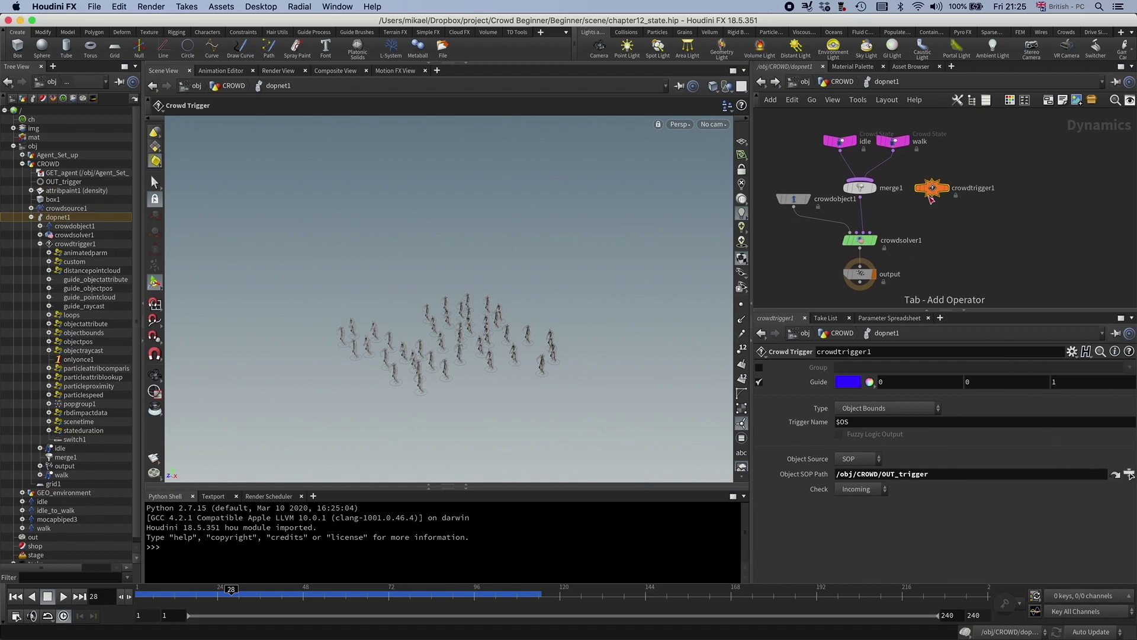
pyautogui.moveTo(872, 236)
pyautogui.moveTo(941, 191); pyautogui.dragTo(942, 192)
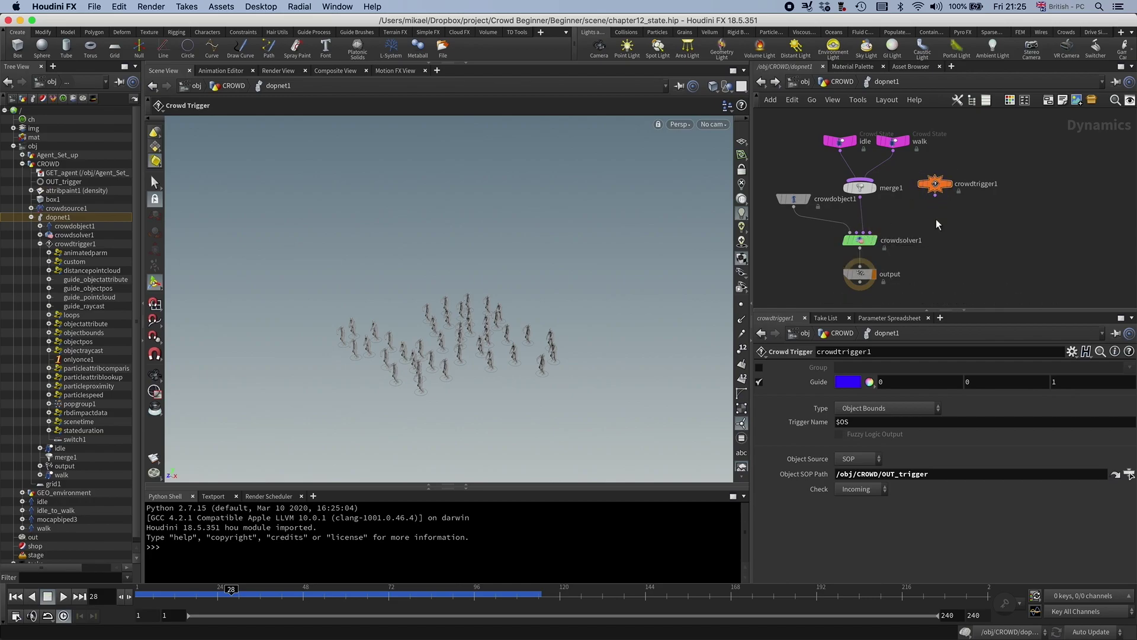
# Step: Add a Crowd Transition node below crowdtrigger1 and connect the trigger's output to its input
pyautogui.press('Tab')
pyautogui.write('tra')
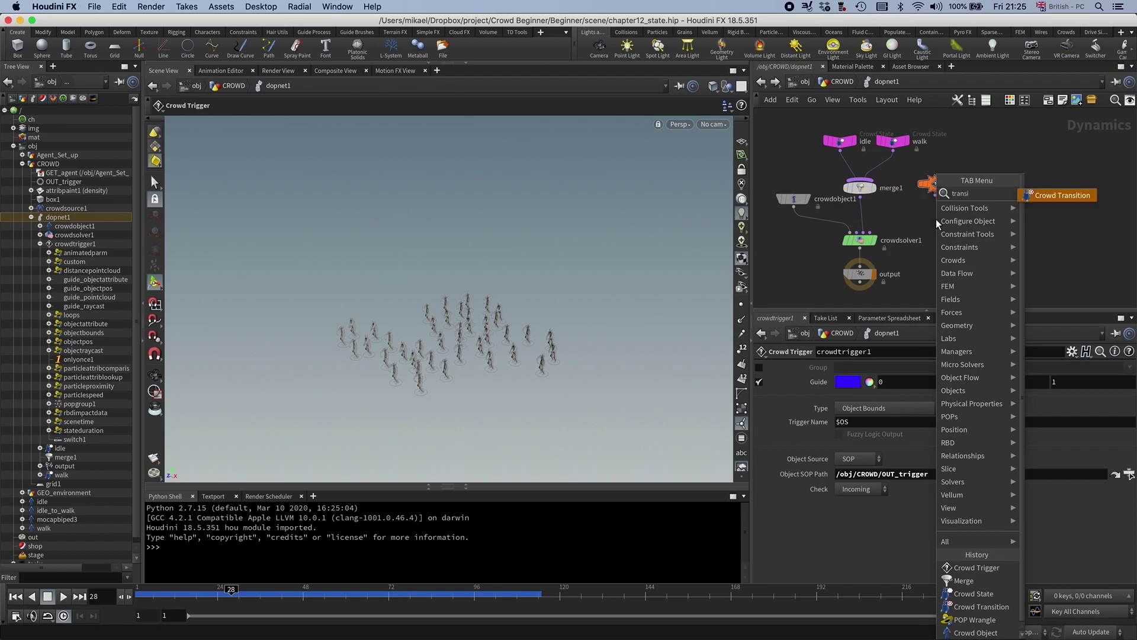
pyautogui.press('Return')
pyautogui.click(935, 217)
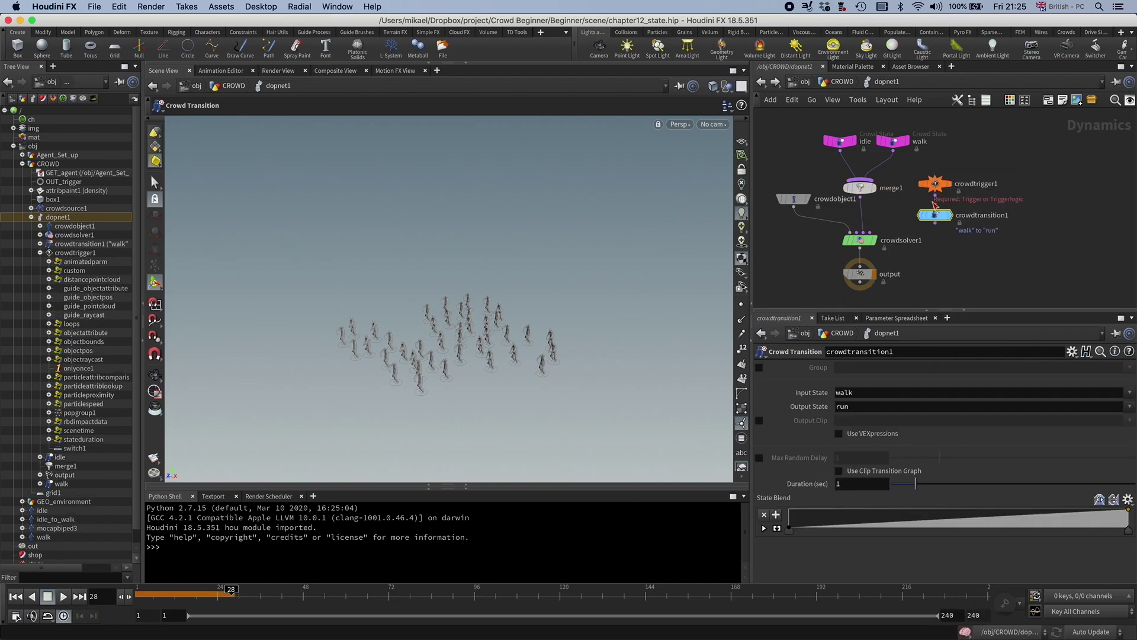
pyautogui.click(935, 206)
pyautogui.click(936, 195)
# Step: Set crowdtransition1 from idle to walk with Use Clip Transition Graph enabled, and connect it to crowdsolver1's Transitions input
pyautogui.click(1131, 393)
pyautogui.click(1121, 407)
pyautogui.click(1125, 433)
pyautogui.click(839, 471)
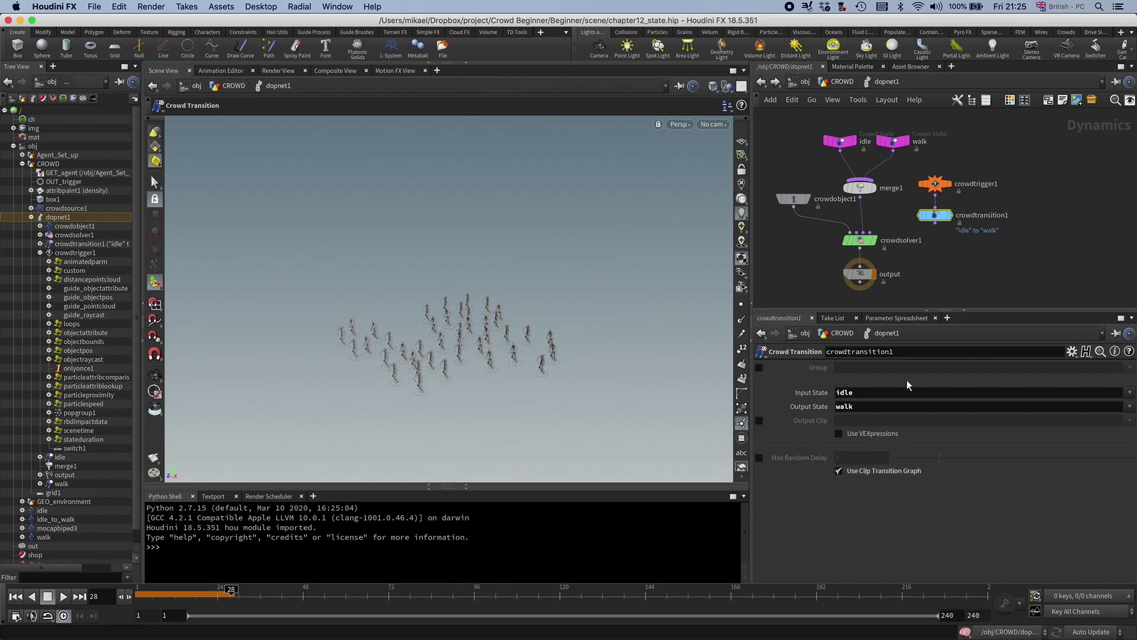
pyautogui.click(935, 222)
pyautogui.click(870, 233)
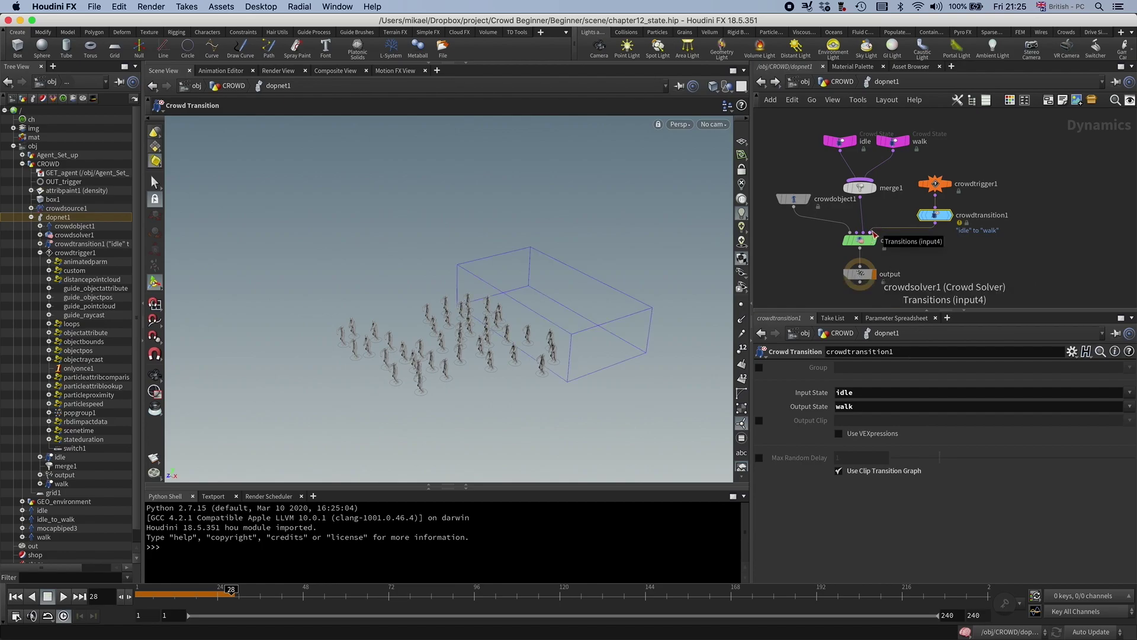
# Step: Examine the full warning text in crowdtransition1's node information, then close it
pyautogui.click(916, 198)
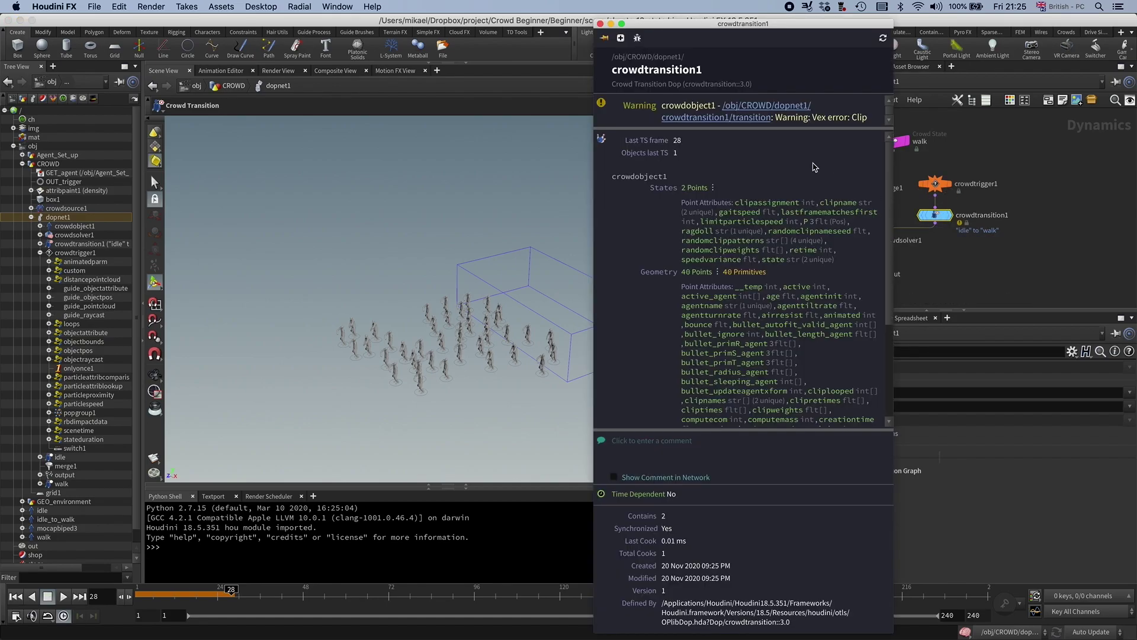
pyautogui.moveTo(782, 128); pyautogui.dragTo(784, 177)
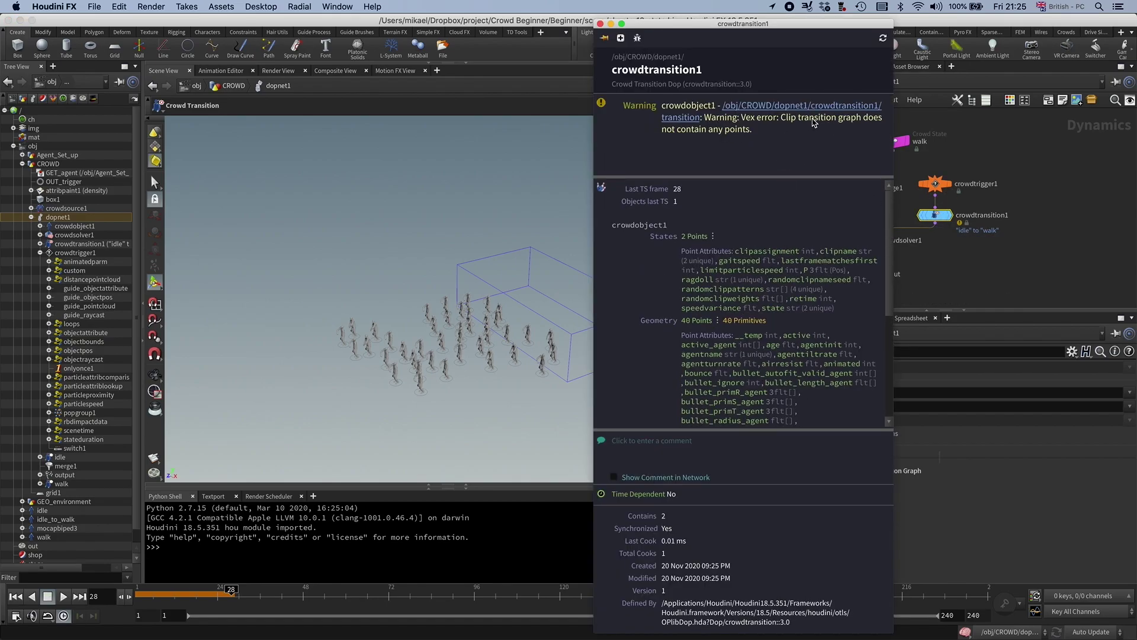
pyautogui.click(600, 24)
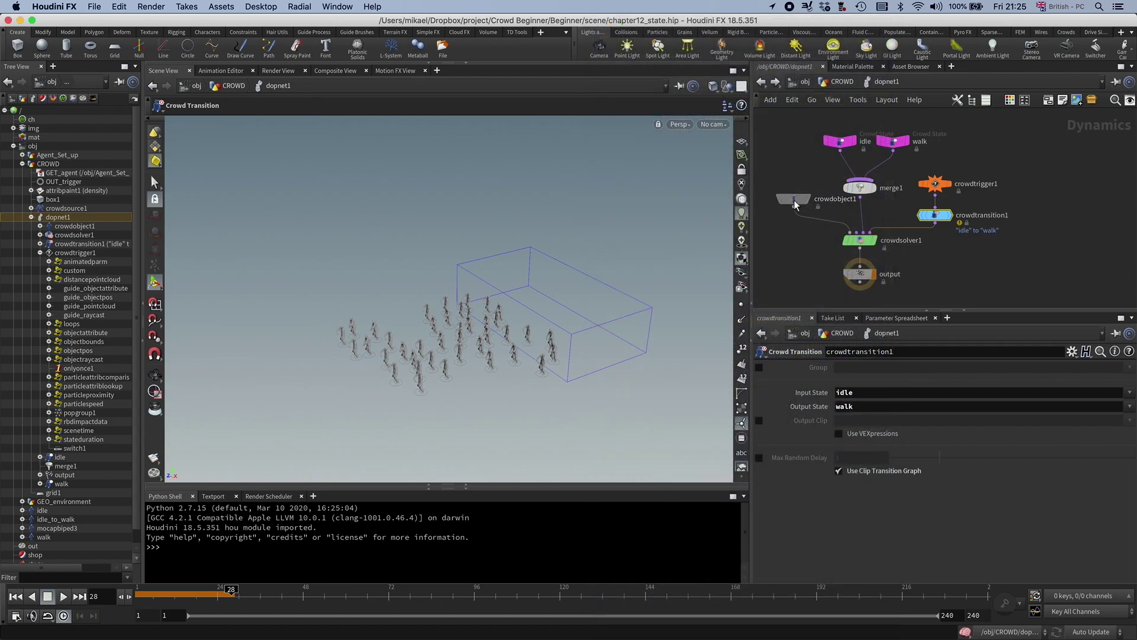
# Step: Set crowdobject1's Clip Transition Graph path to /obj/Agent_Set_up/OUT_transitions
pyautogui.click(794, 200)
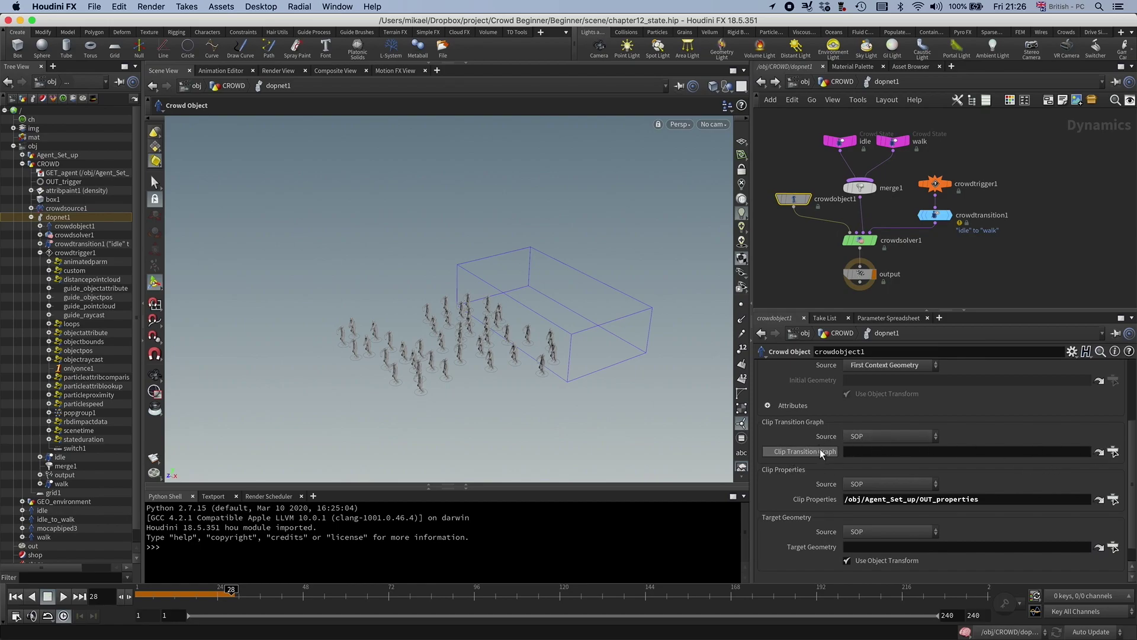
pyautogui.click(1114, 451)
pyautogui.scroll(10, 1040, 394)
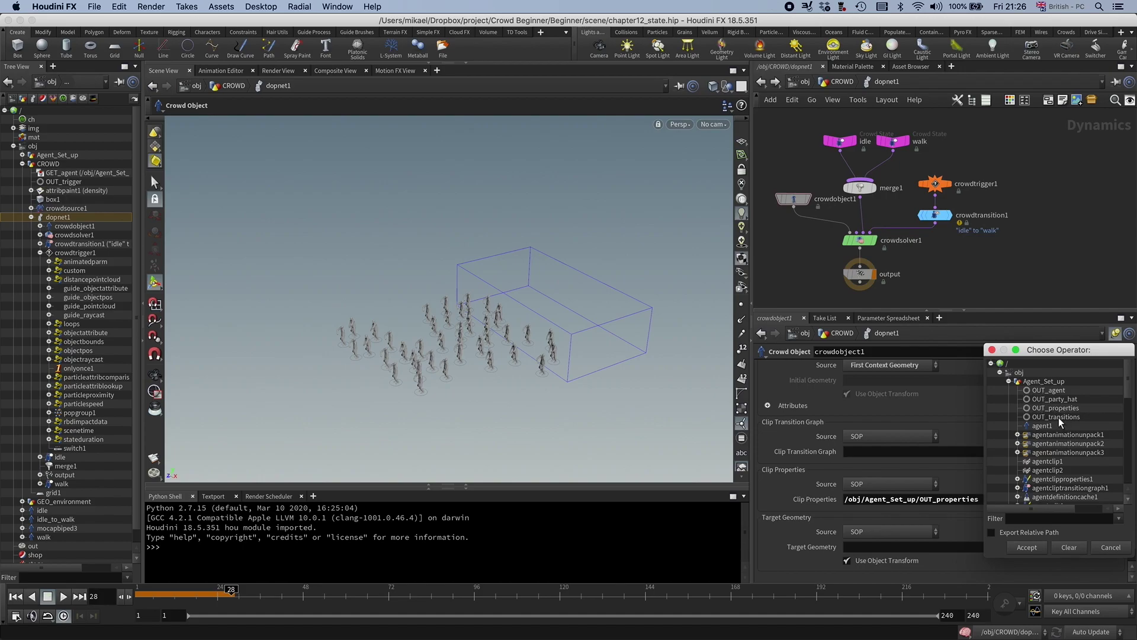
pyautogui.click(1056, 417)
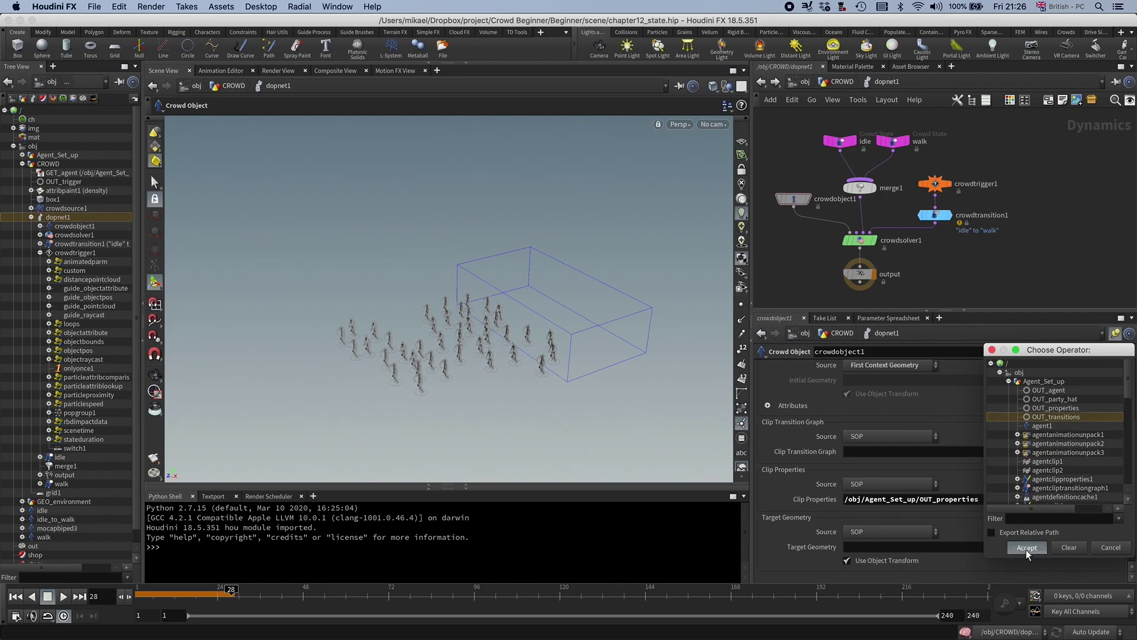
pyautogui.click(1026, 547)
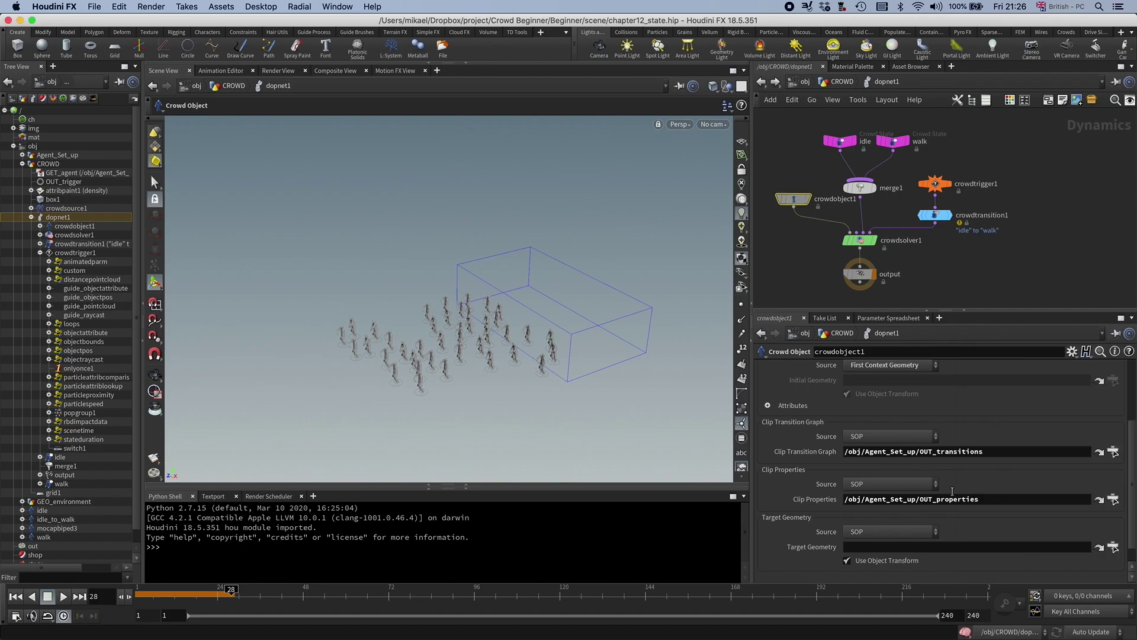
# Step: Play the crowd simulation from frame 1 with a closer view of the agents and the moving trigger box
pyautogui.click(20, 597)
pyautogui.keyDown('alt'); pyautogui.moveTo(363, 376); pyautogui.dragTo(379, 386); pyautogui.keyUp('alt')
pyautogui.keyDown('alt'); pyautogui.moveTo(378, 386); pyautogui.dragTo(407, 374, button='right'); pyautogui.keyUp('alt')
pyautogui.keyDown('alt'); pyautogui.moveTo(406, 375); pyautogui.dragTo(426, 330, button='middle'); pyautogui.keyUp('alt')
pyautogui.moveTo(425, 330); pyautogui.dragTo(419, 350)
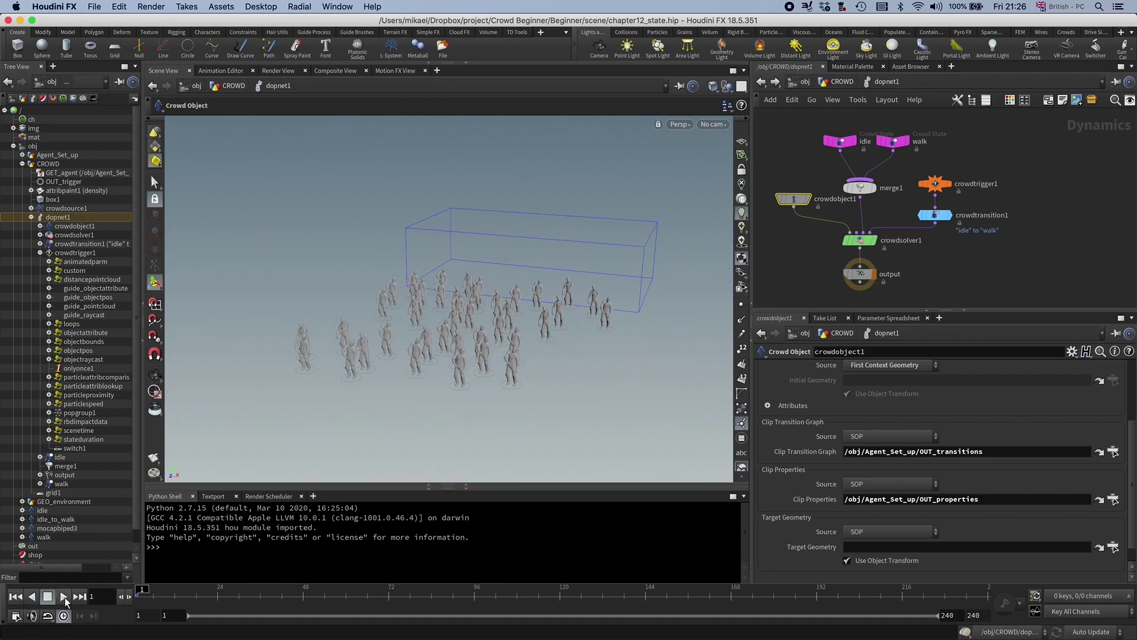
pyautogui.click(63, 597)
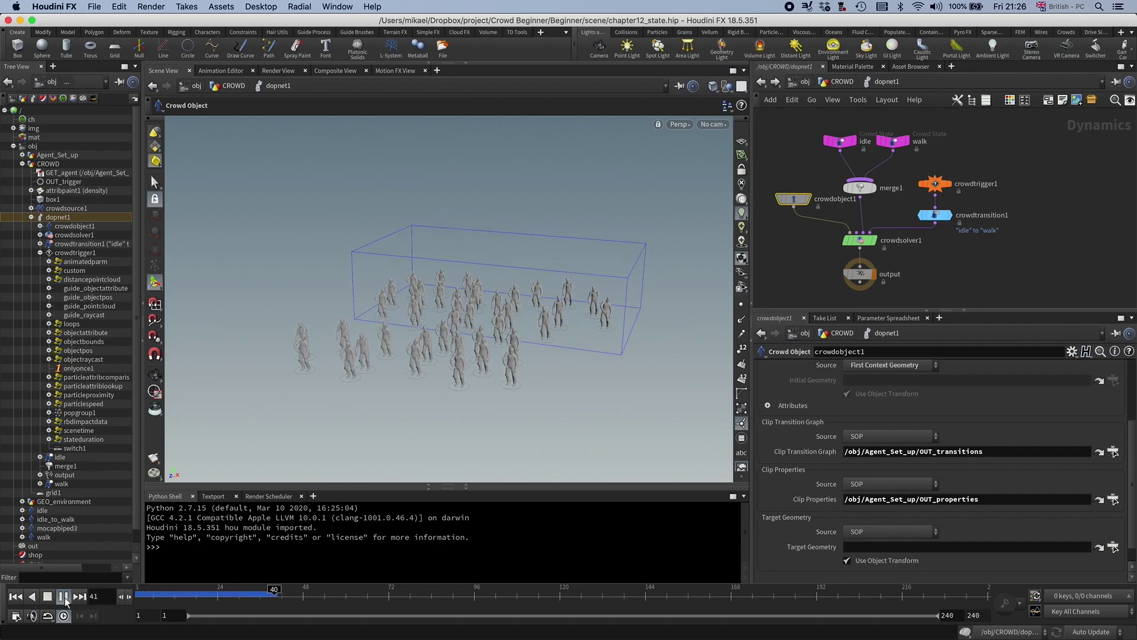